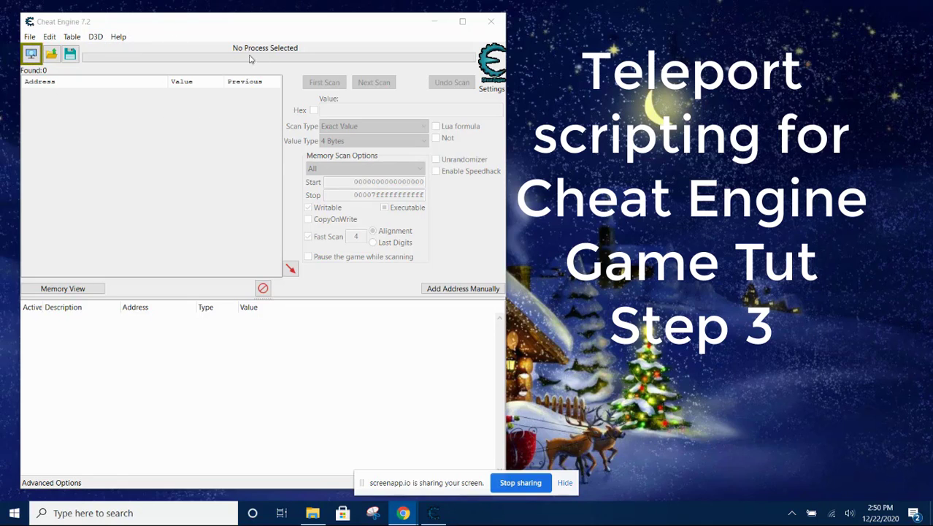
- Launch the Cheat Engine Tutorial Games and move the game window away from the process and scan results area
click(566, 484)
click(118, 36)
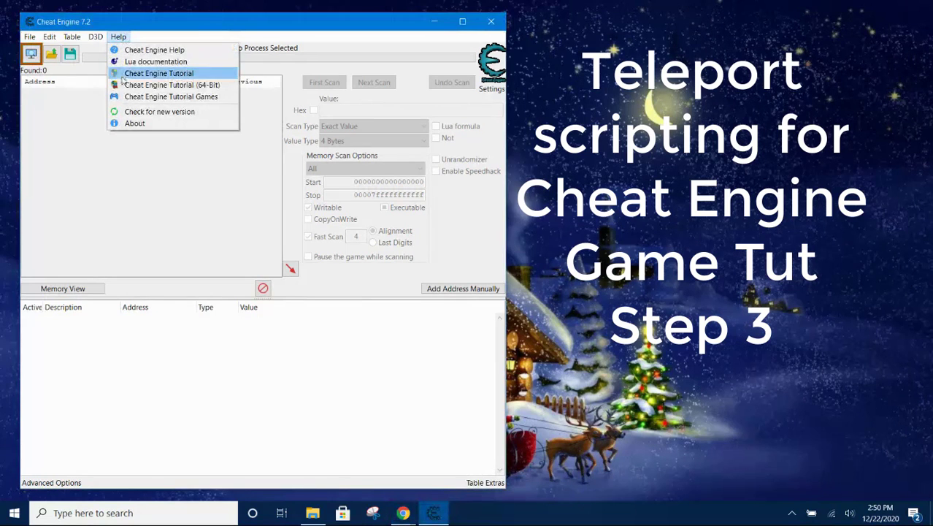
click(188, 97)
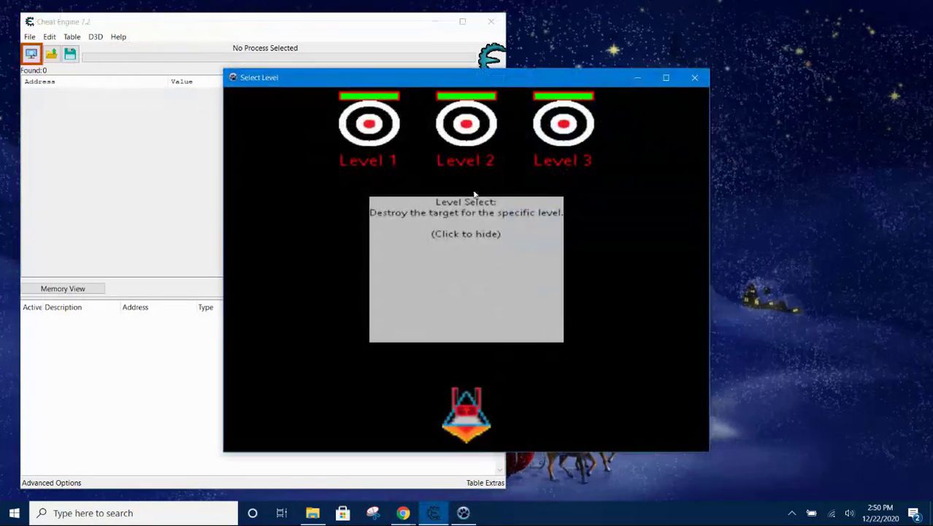
drag(526, 85, 699, 69)
- Shoot the Level 3 target to start Step 3, and place the game window beside the Cheat Engine window
key(Right)
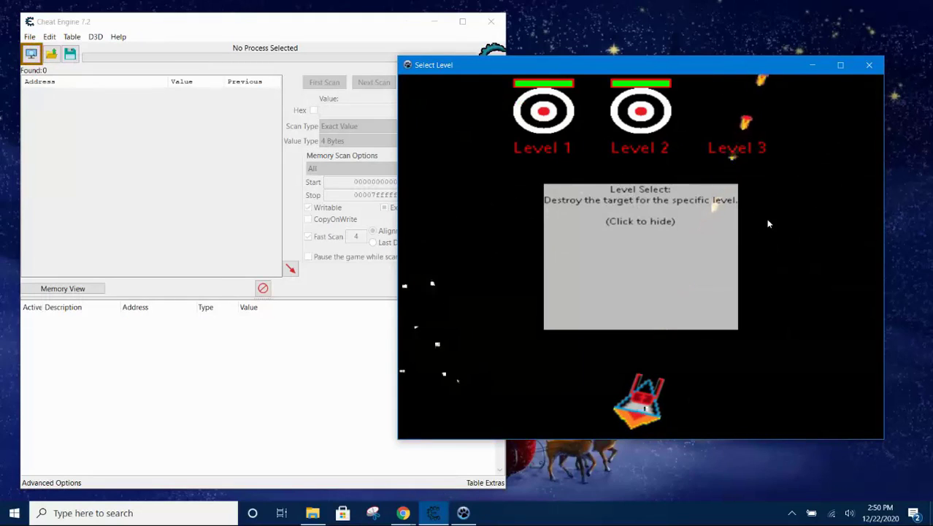
click(664, 253)
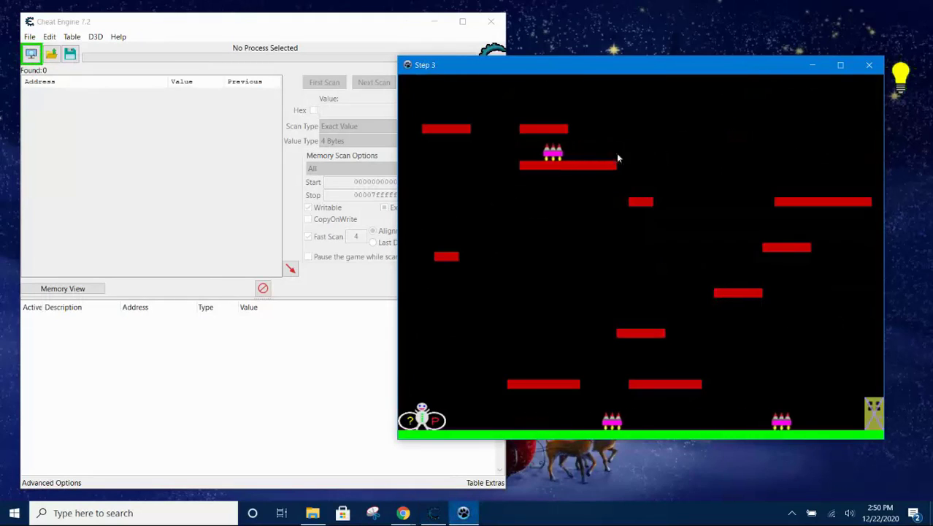
drag(508, 71, 626, 50)
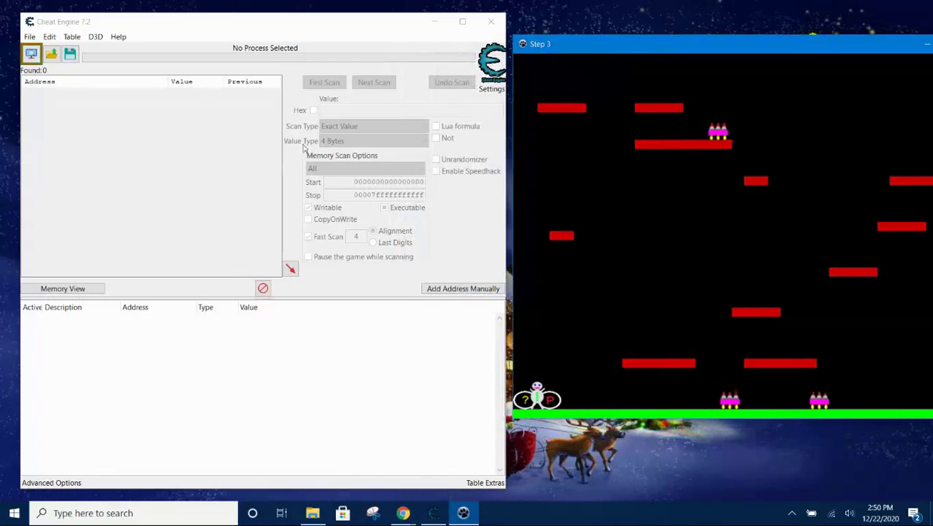
- Walk the player to the left edge of the level and attach Cheat Engine to the CE Game tutorials process
click(243, 37)
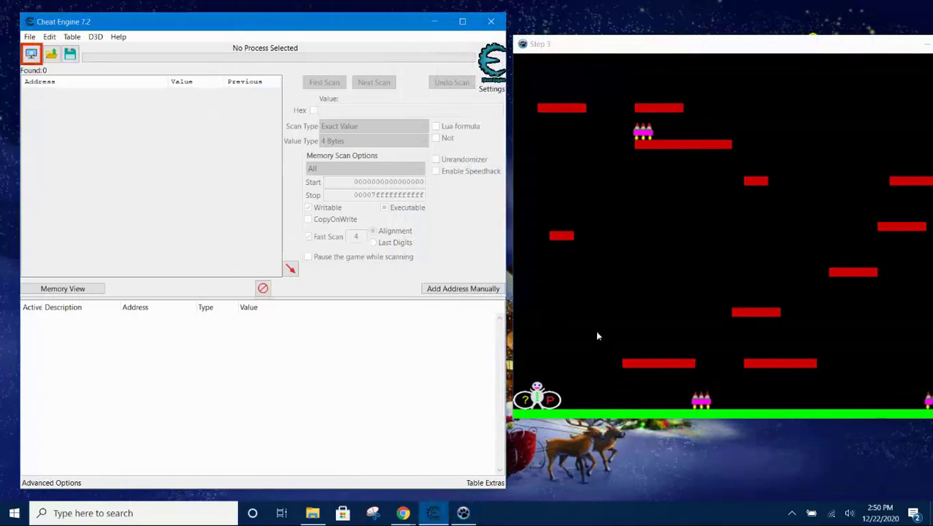
click(584, 393)
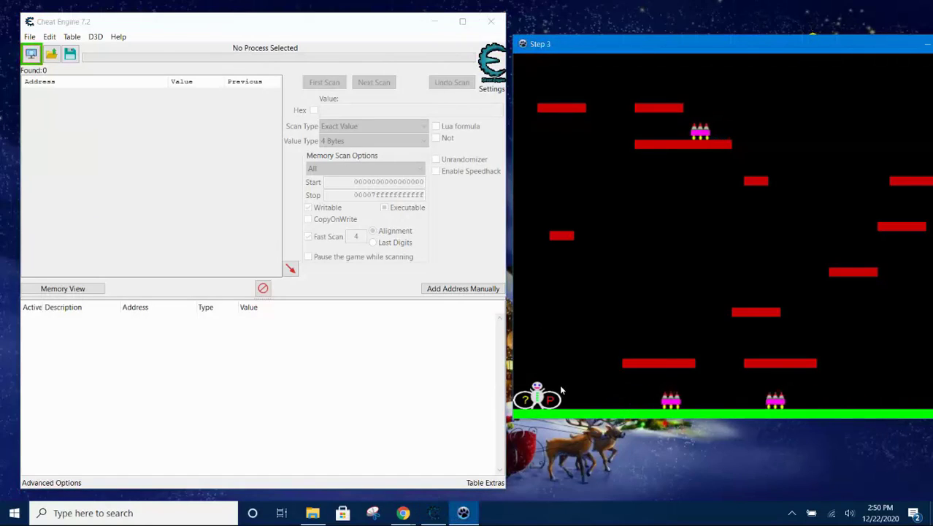
key(Left)
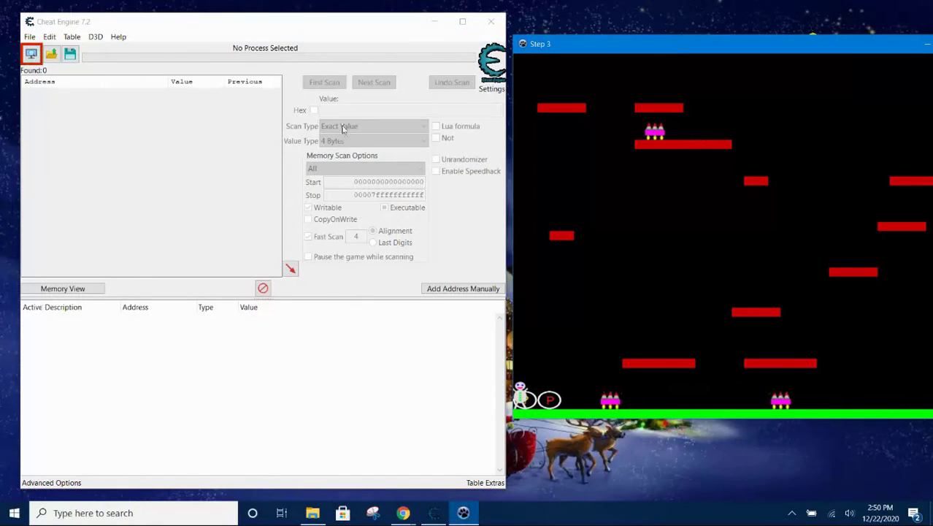
click(31, 54)
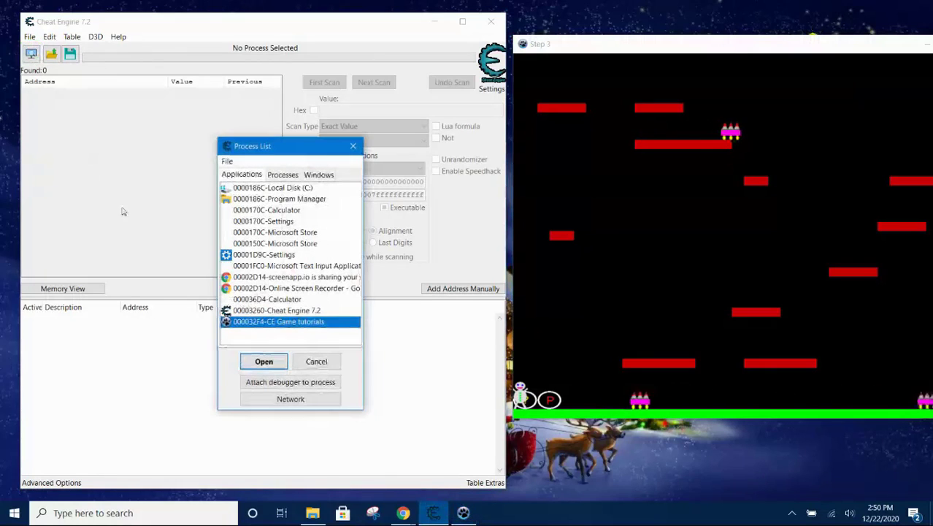
double_click(270, 322)
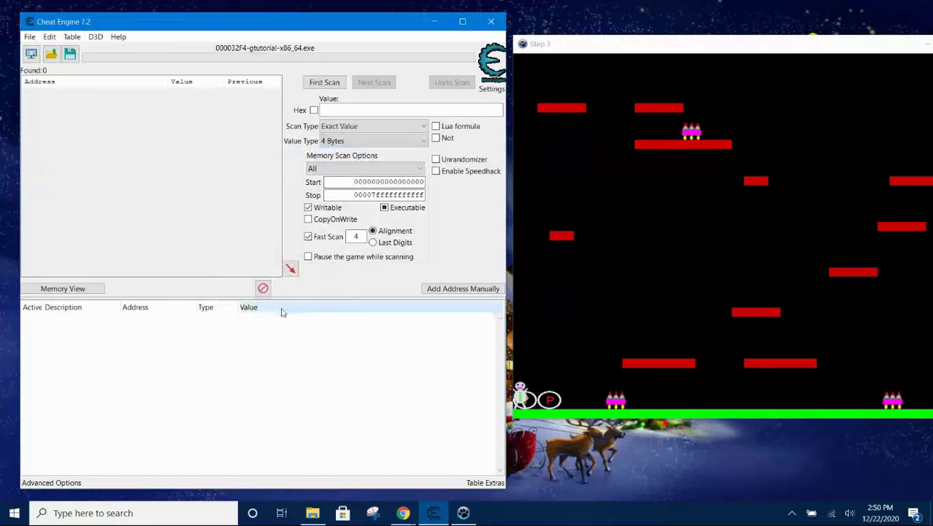
- Run a first scan for Float values with the scan type Unknown initial value
click(339, 143)
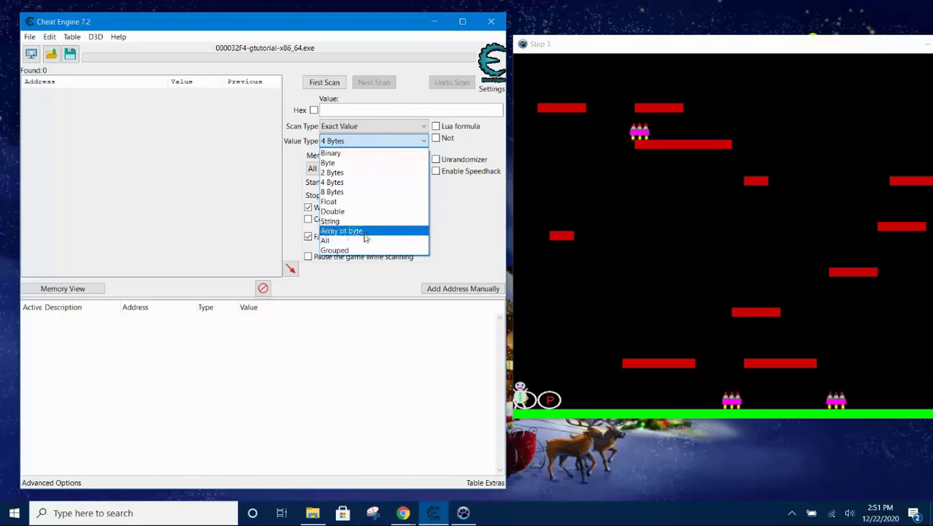
click(354, 201)
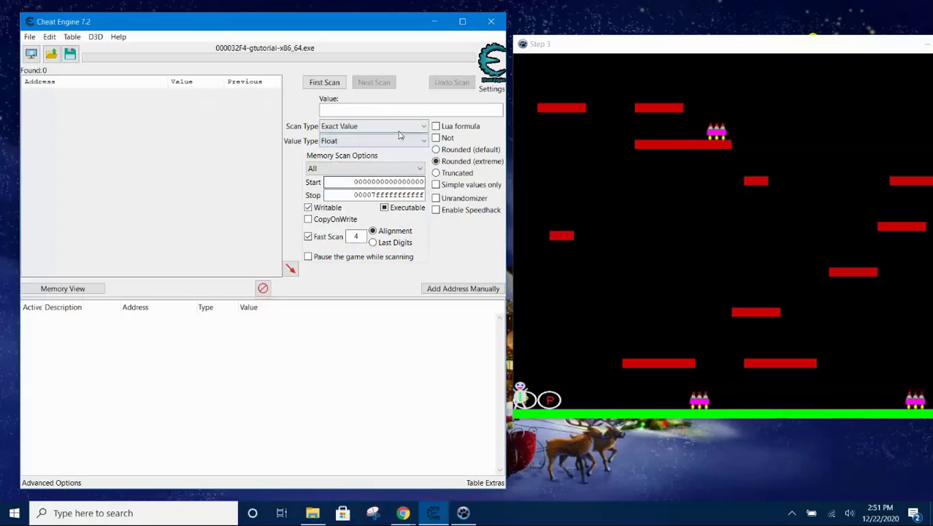
click(398, 129)
click(392, 179)
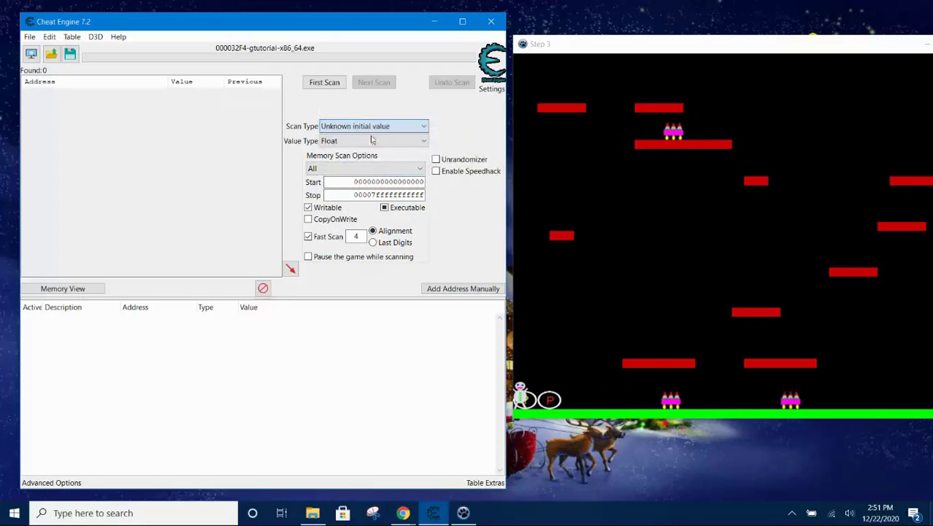
click(324, 82)
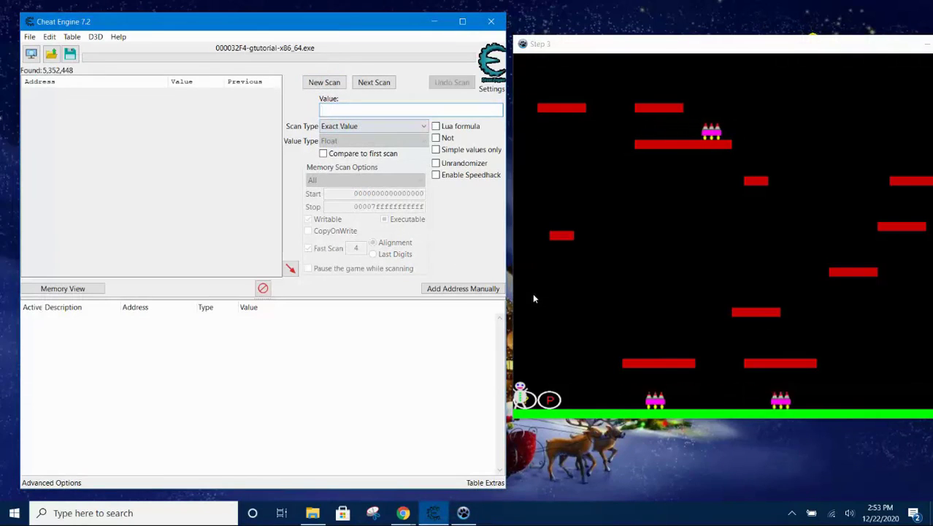
- Move the player slightly to the right in the game and filter the results with an Increased value scan
click(533, 300)
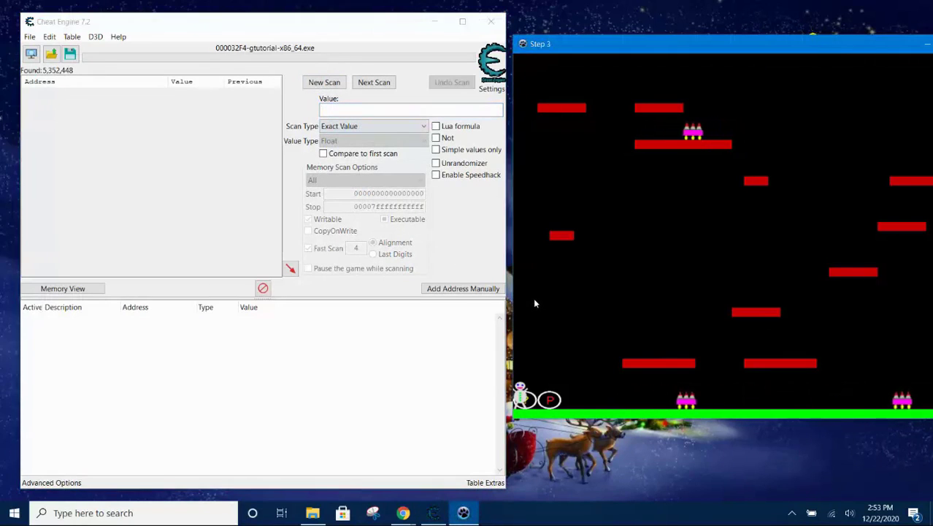
key(Right)
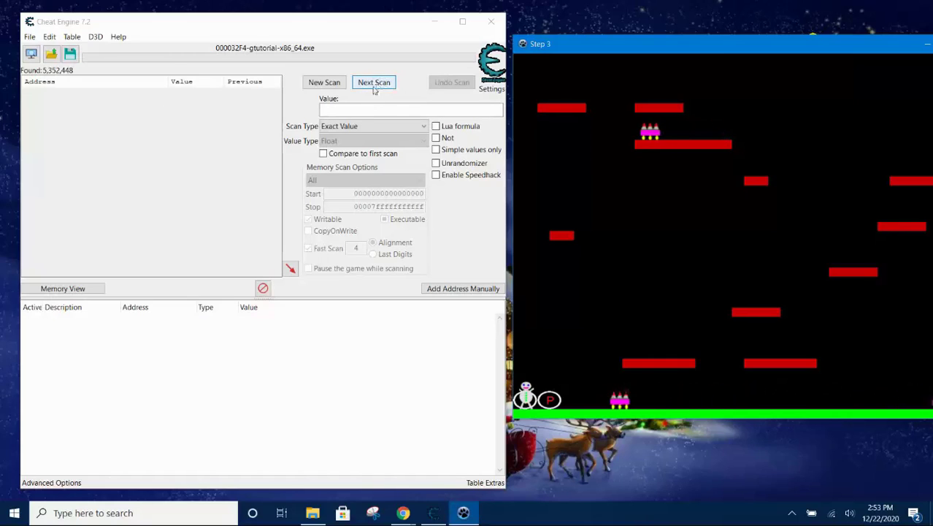
click(369, 126)
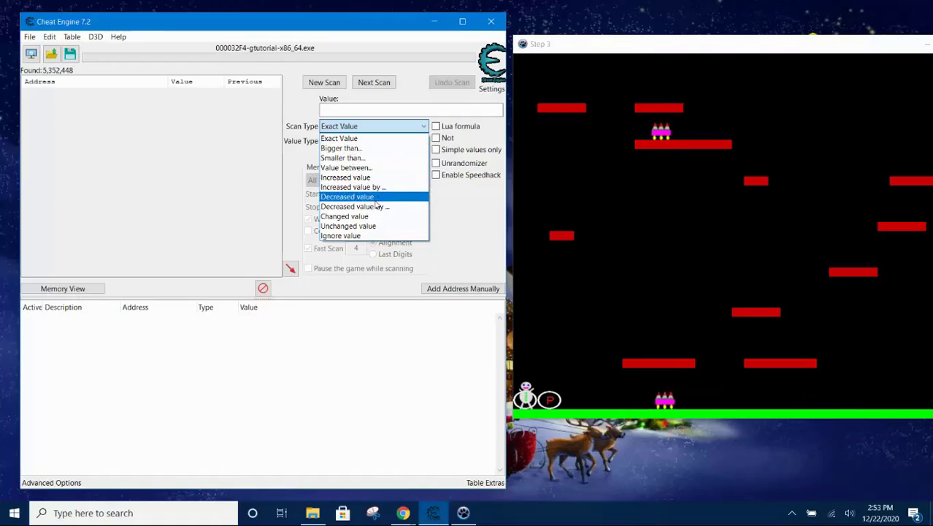
click(377, 198)
click(375, 132)
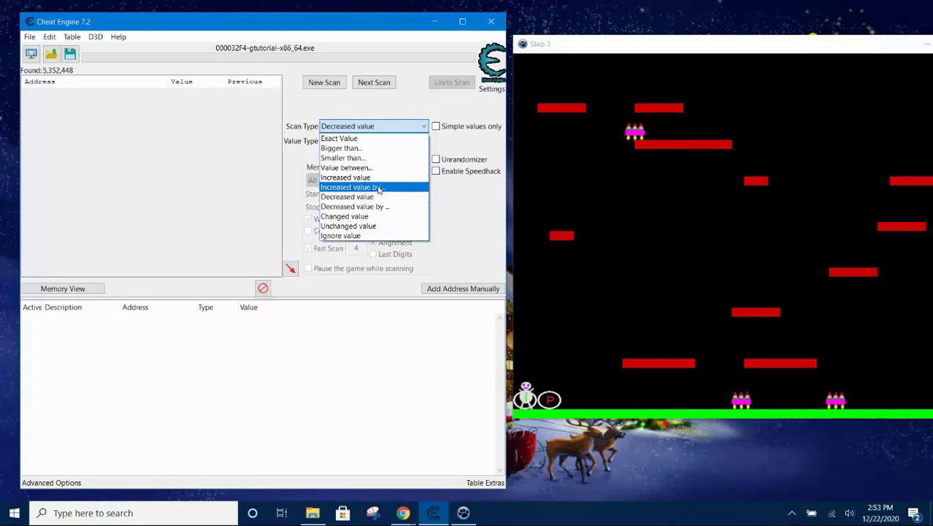
click(365, 178)
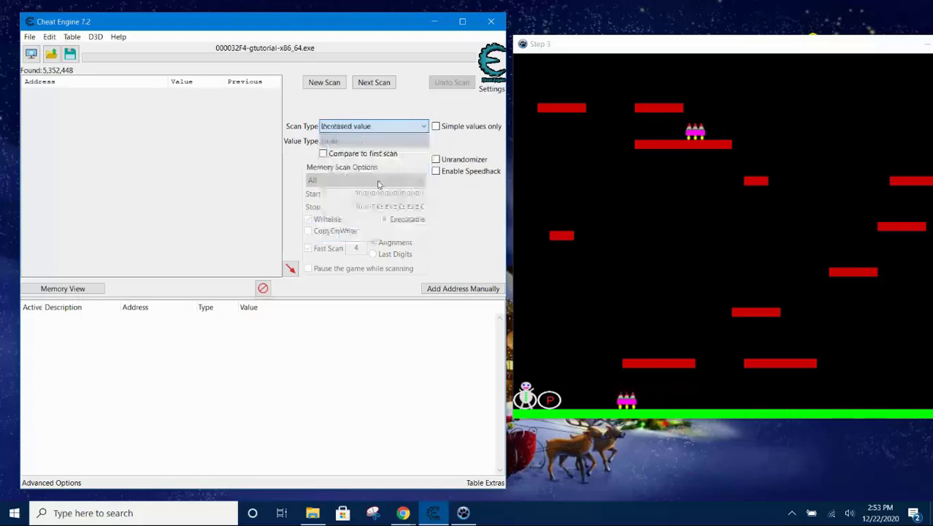
click(369, 84)
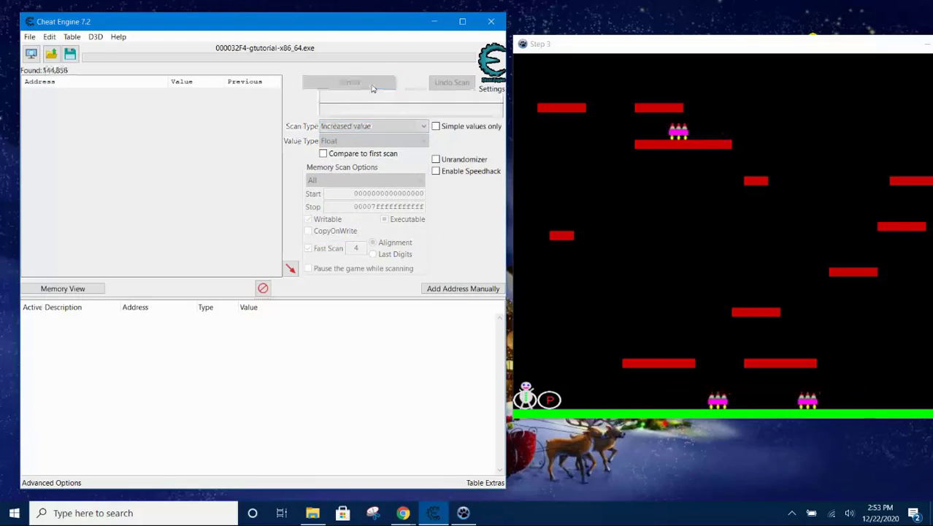
- Narrow the results with four more Increased value scans, moving the player a little further right before each one
click(559, 359)
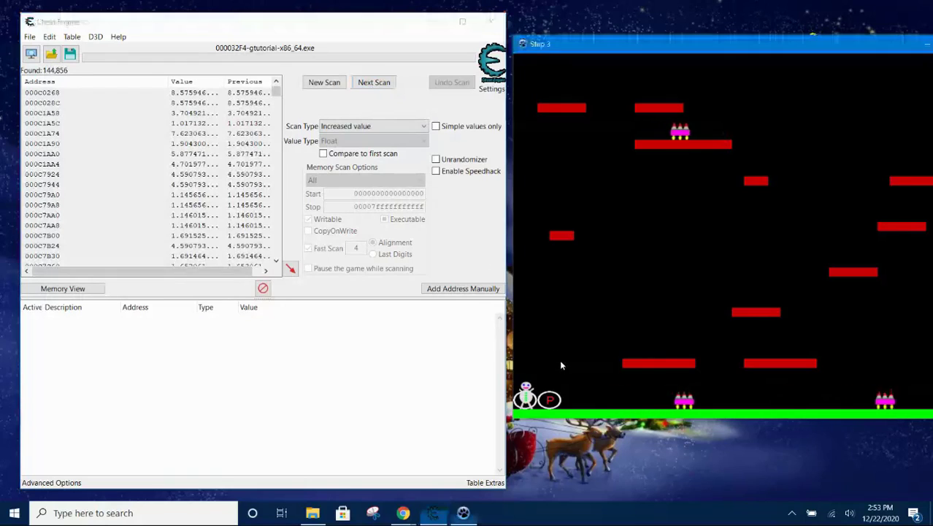
click(374, 82)
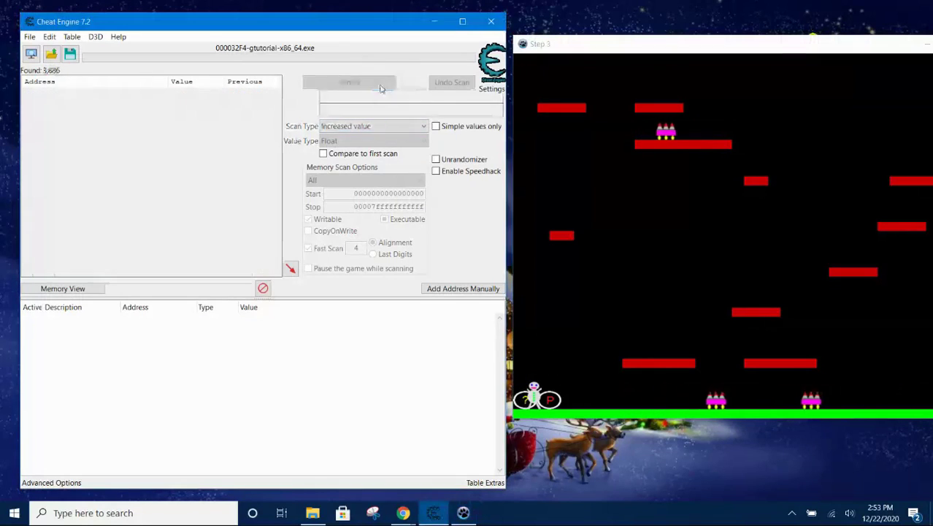
click(558, 290)
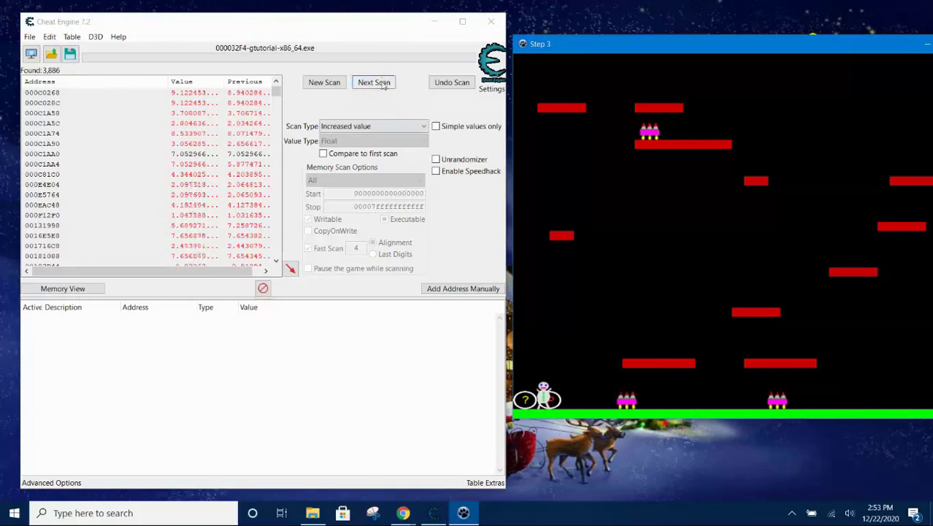
click(374, 83)
click(566, 281)
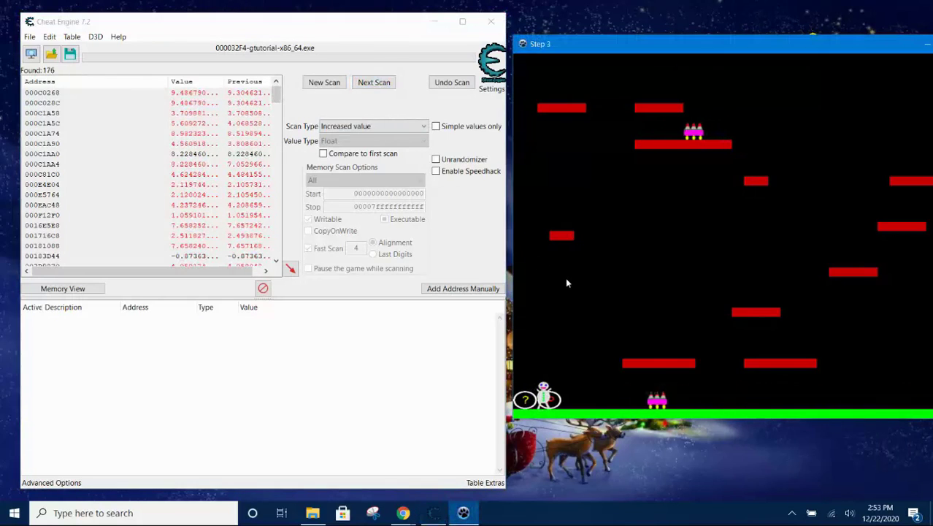
click(374, 82)
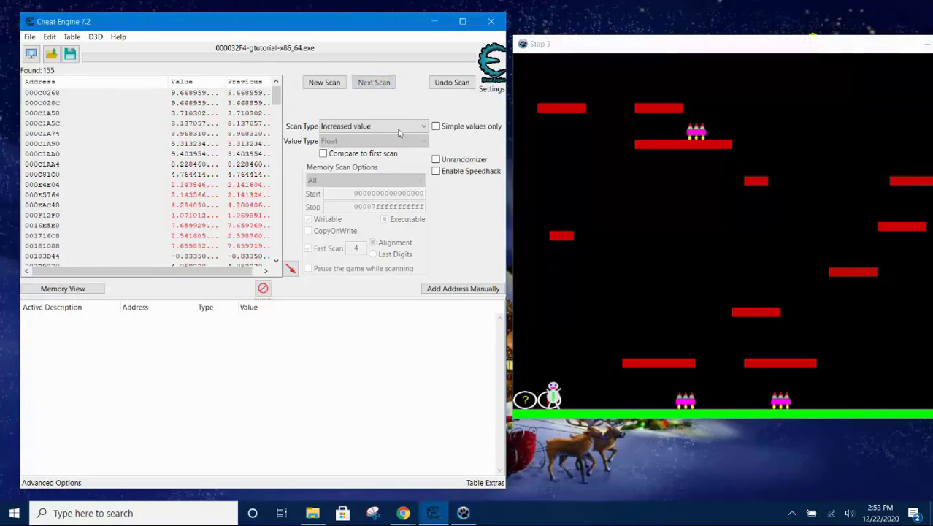
click(574, 279)
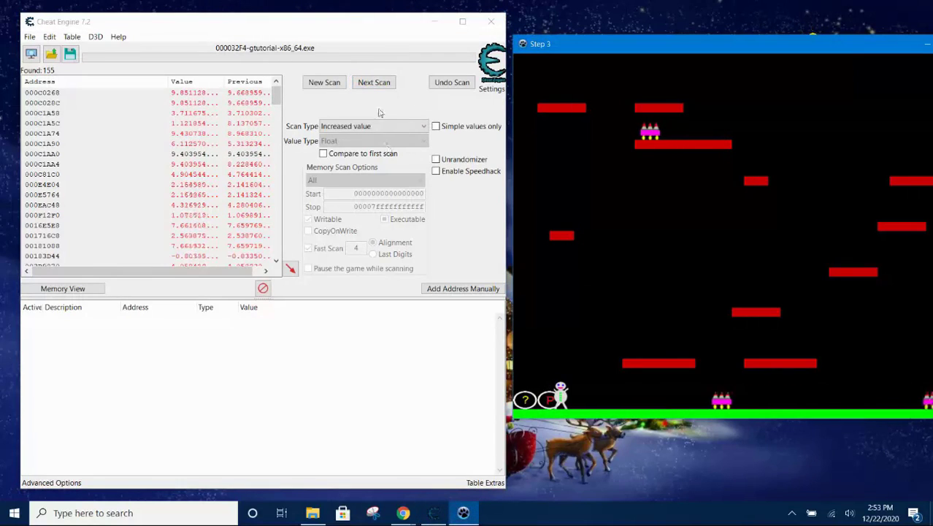
click(373, 83)
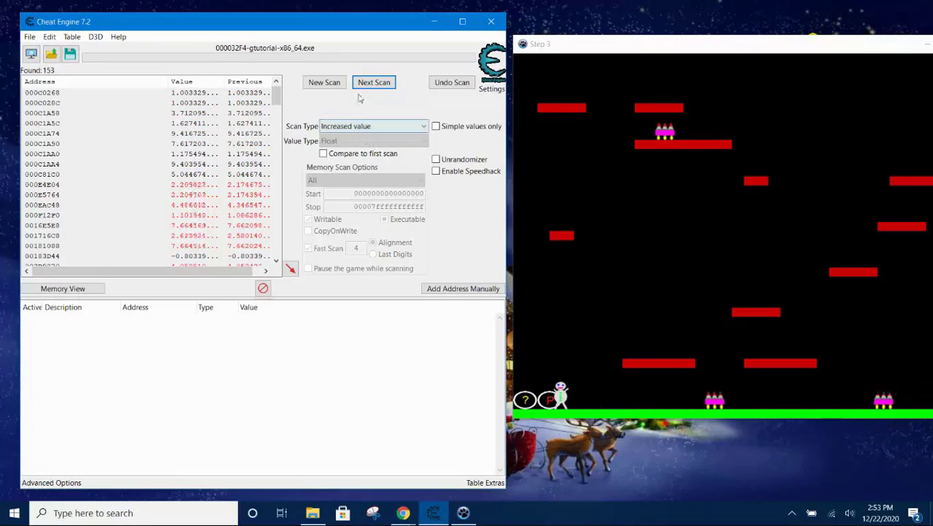
- Filter the results with an Unchanged value scan while the player stands still
click(365, 130)
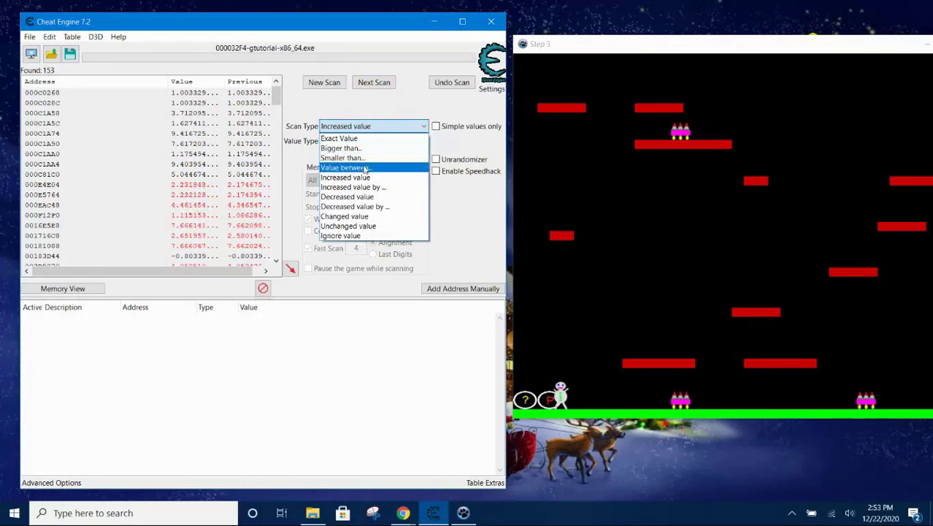
click(365, 226)
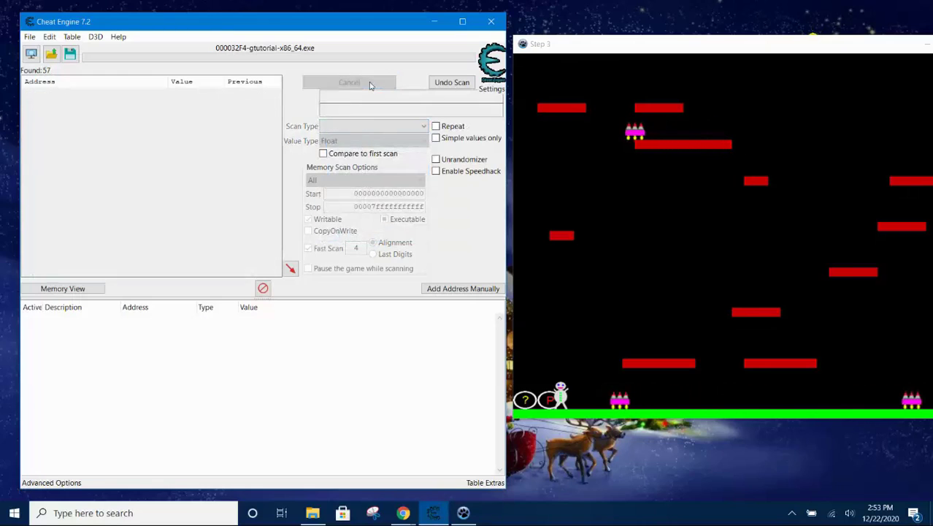
click(372, 83)
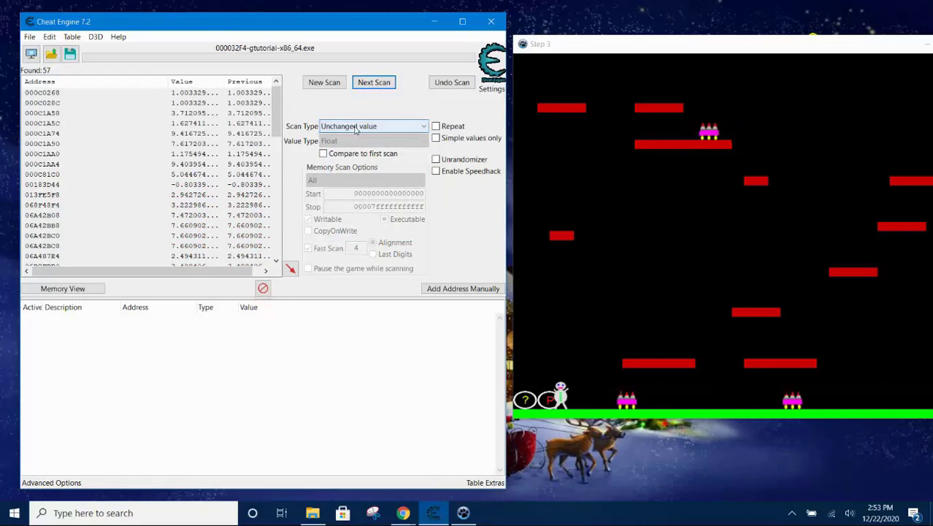
- Move the player back to the left and filter the results with a Decreased value scan
click(547, 255)
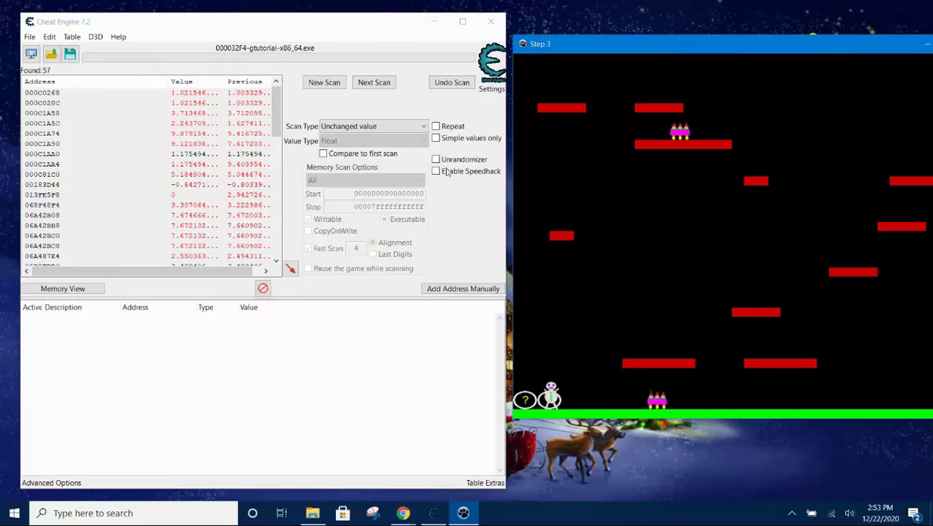
click(365, 128)
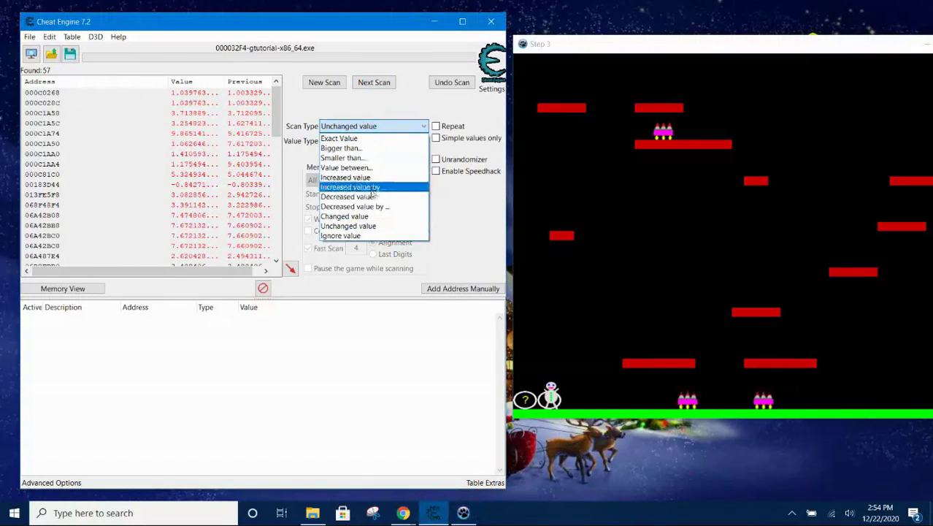
click(373, 197)
click(374, 83)
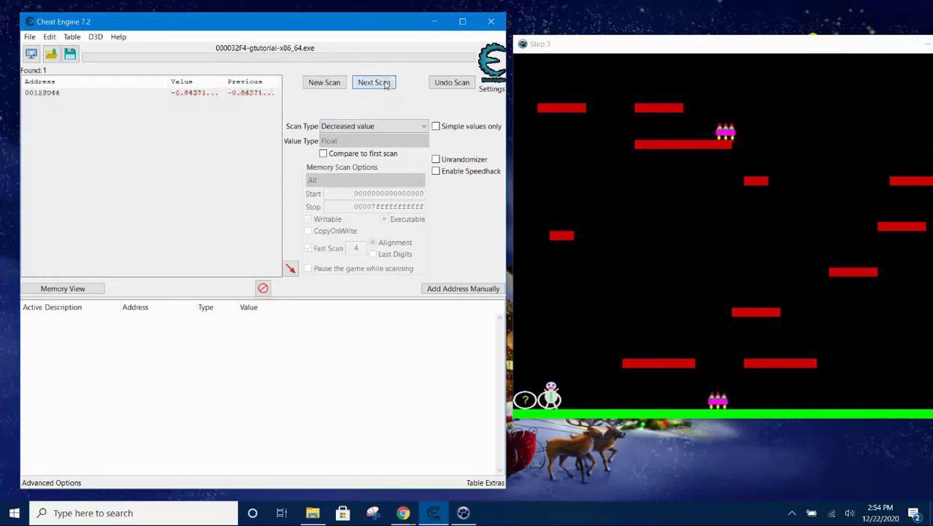
- Add the found address 00183D44 to the address list, toggle its freeze, and test moving the player in the game
double_click(179, 94)
click(28, 322)
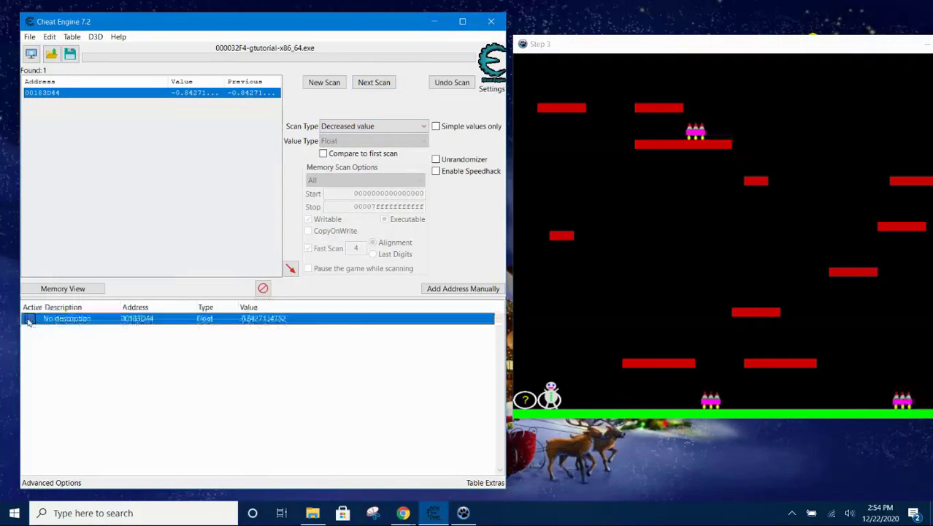
click(571, 354)
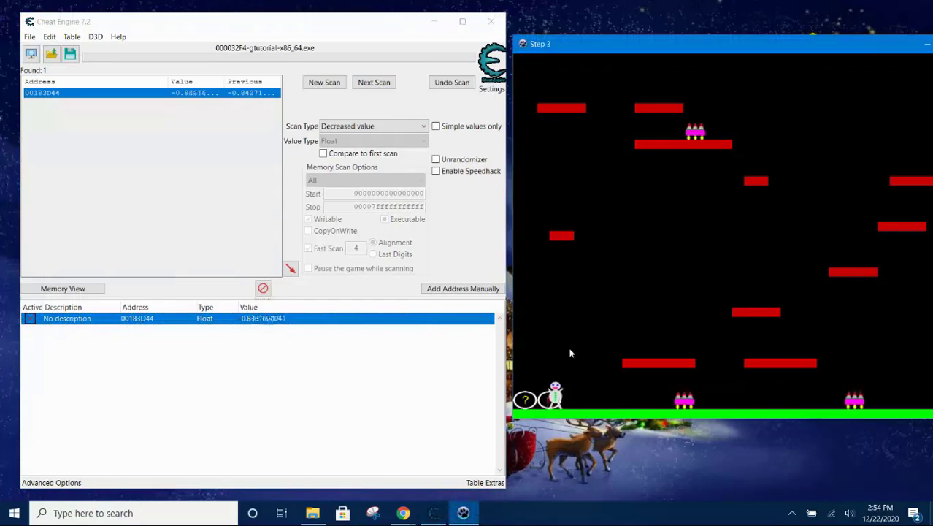
- Unfreeze the 00183D44 entry in the address list and change its description to playerX
click(32, 326)
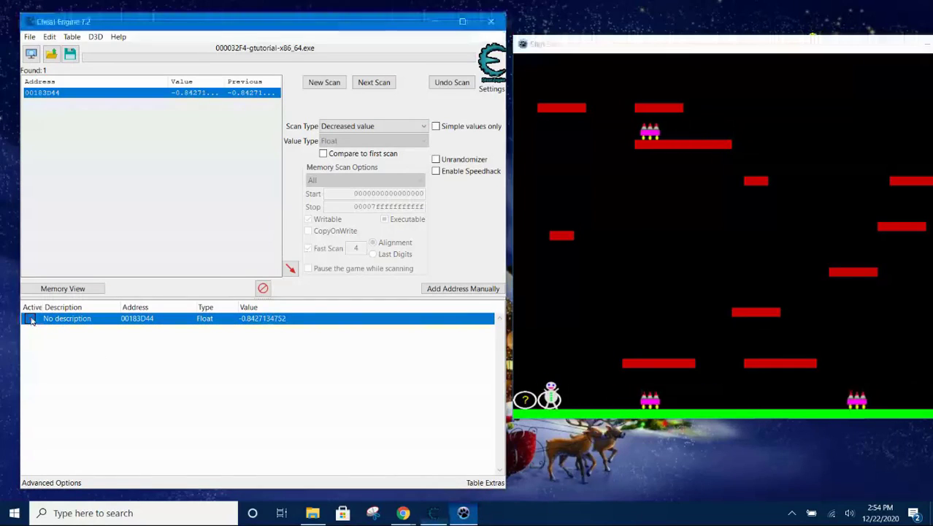
double_click(67, 320)
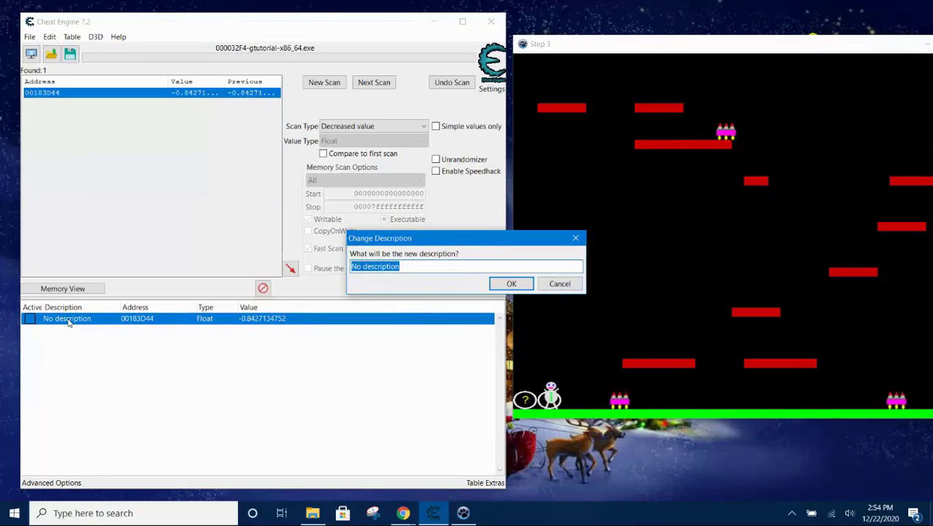
key(BackSpace)
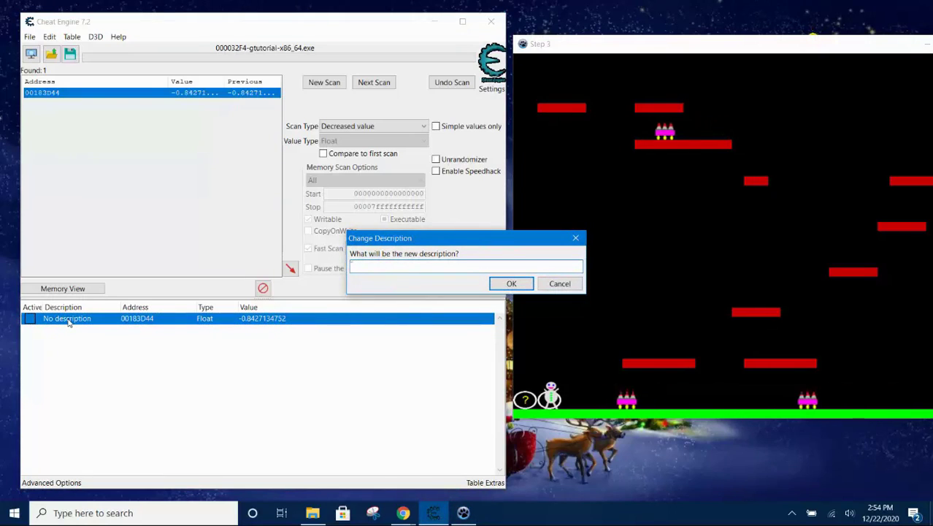
text(playerX)
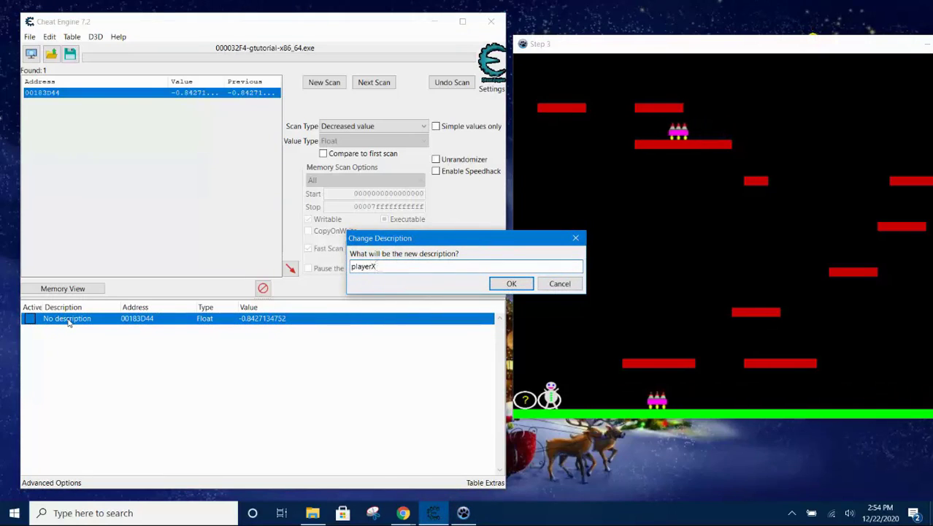
click(503, 283)
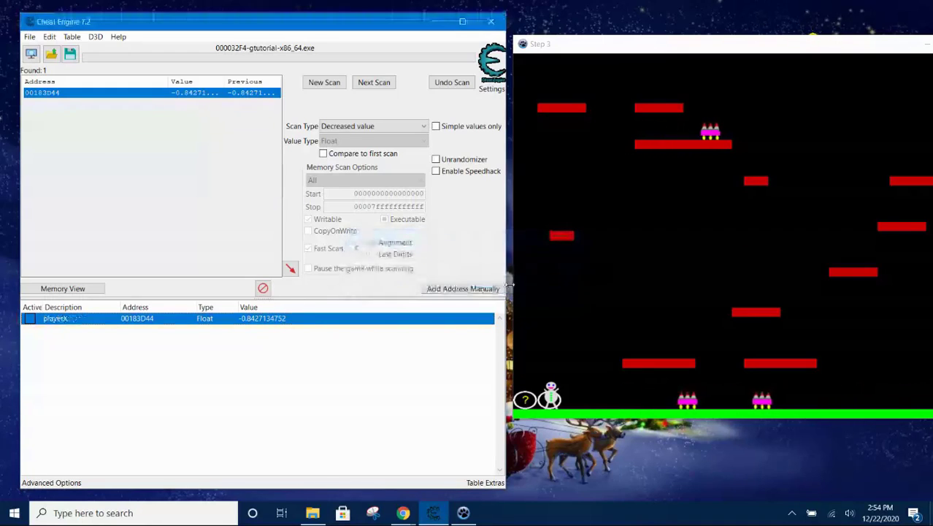
- Browse the memory region of playerX with values displayed as Float, then move and jump the player in the game to spot the Y coordinate
right_click(48, 319)
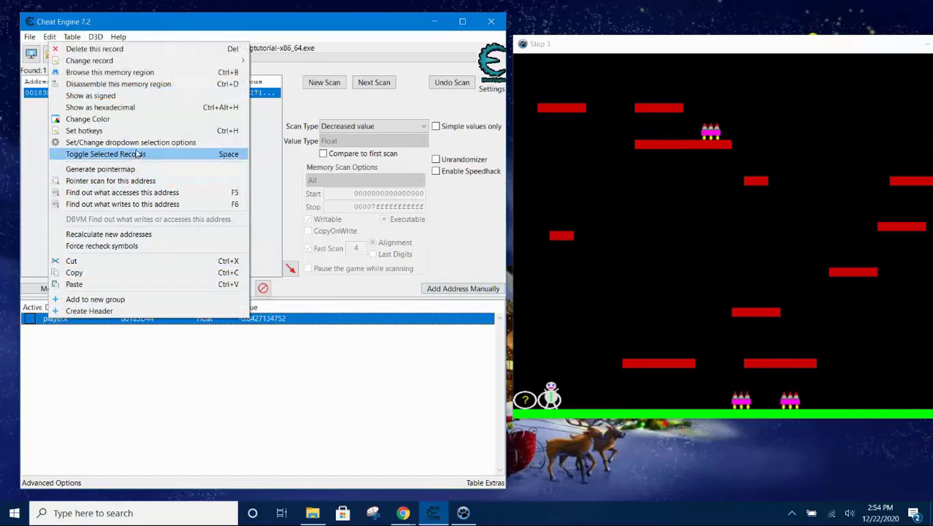
click(127, 73)
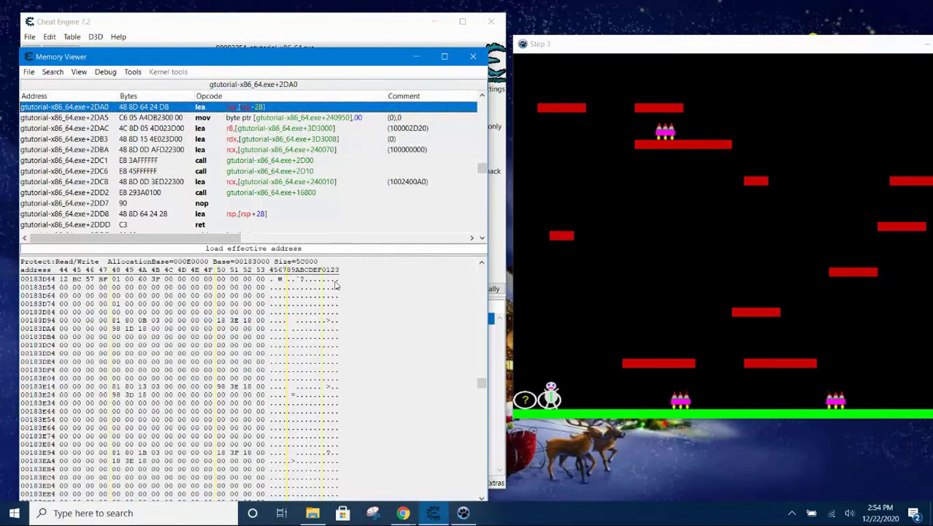
right_click(335, 285)
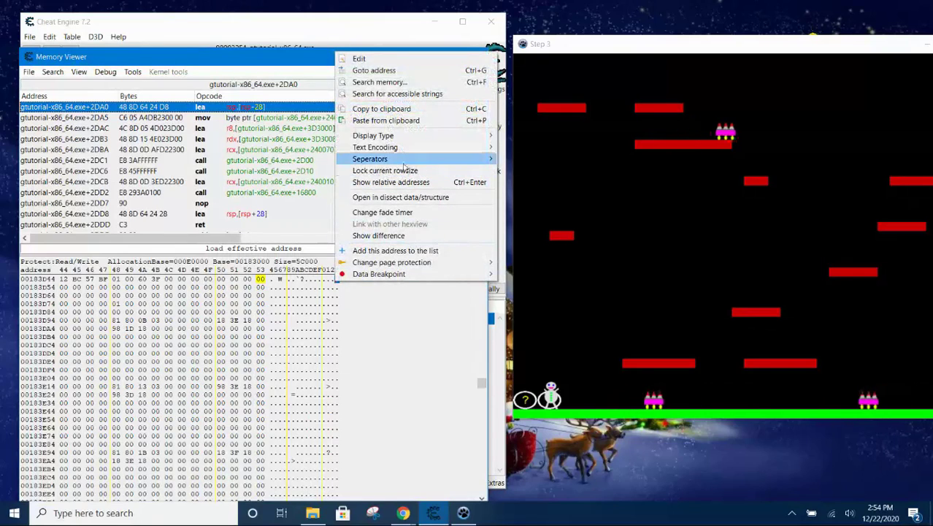
mouse_move(438, 136)
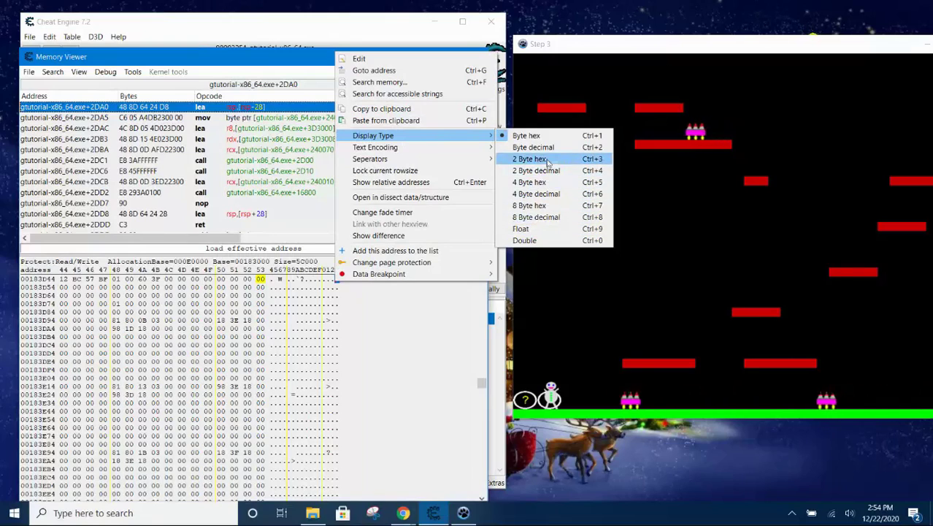
click(533, 229)
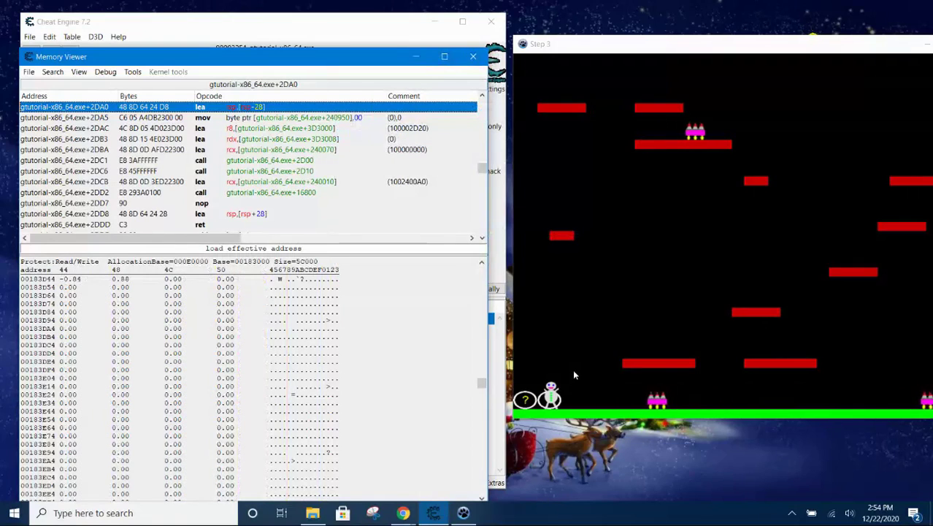
click(573, 375)
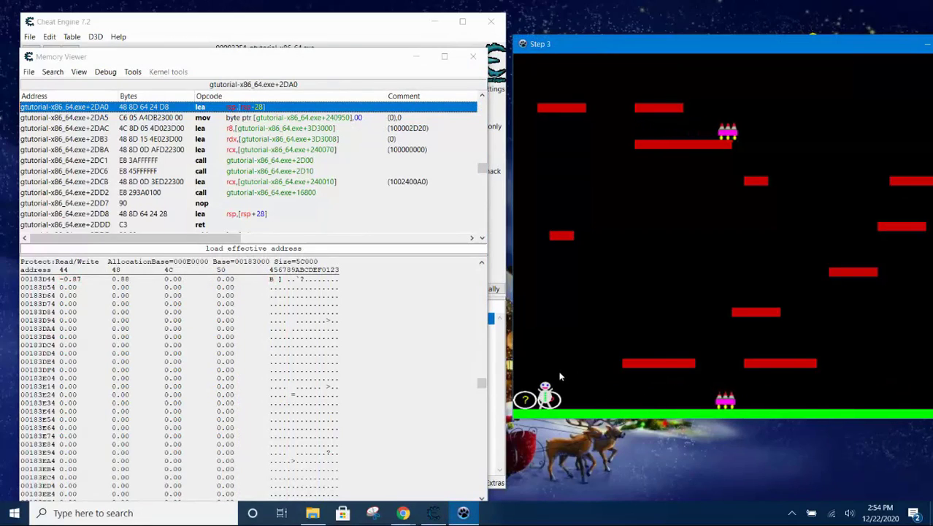
key(space)
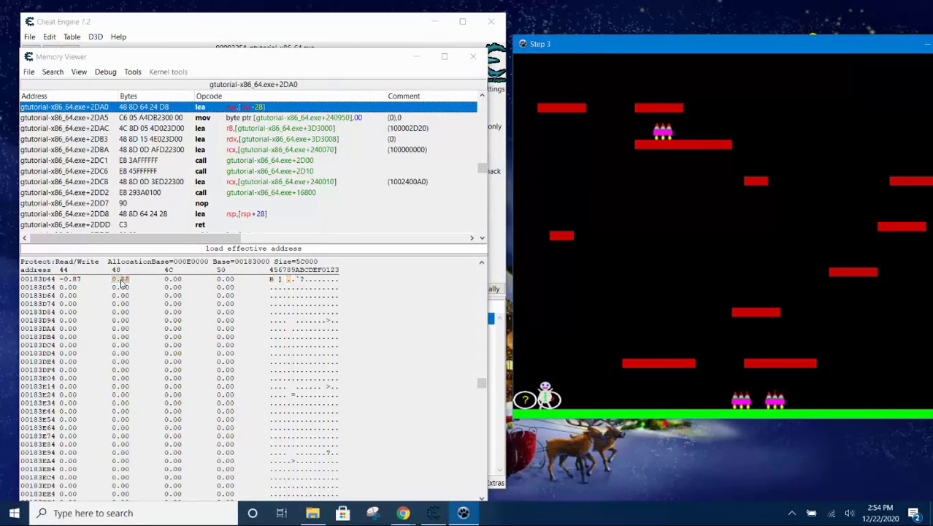
- Add the neighbouring address 00183D48 to the address list as a Float described as playerY, and close the memory view
click(121, 280)
right_click(121, 279)
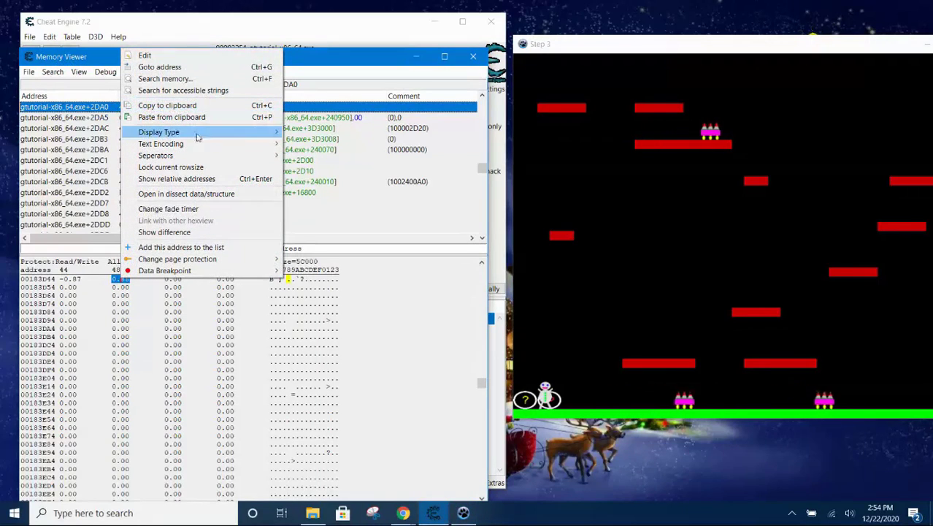
click(179, 247)
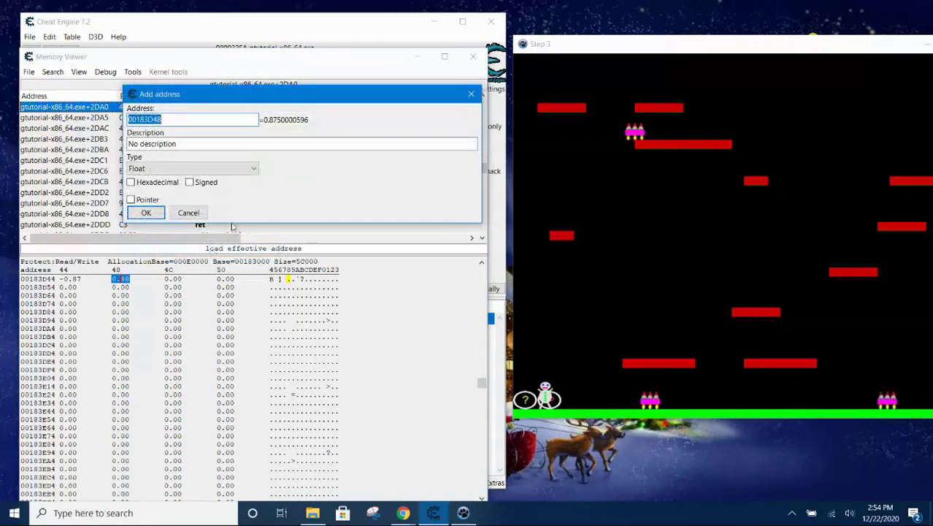
key(Tab)
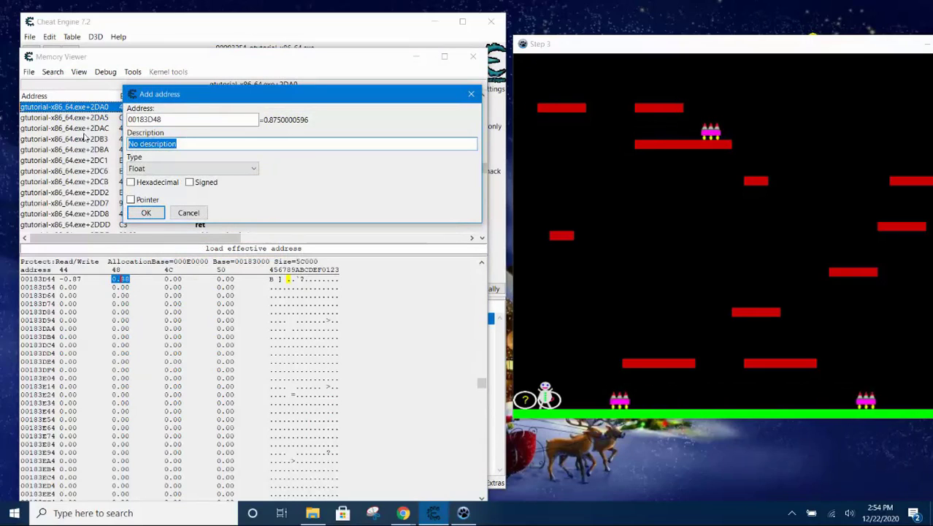
text(playerY)
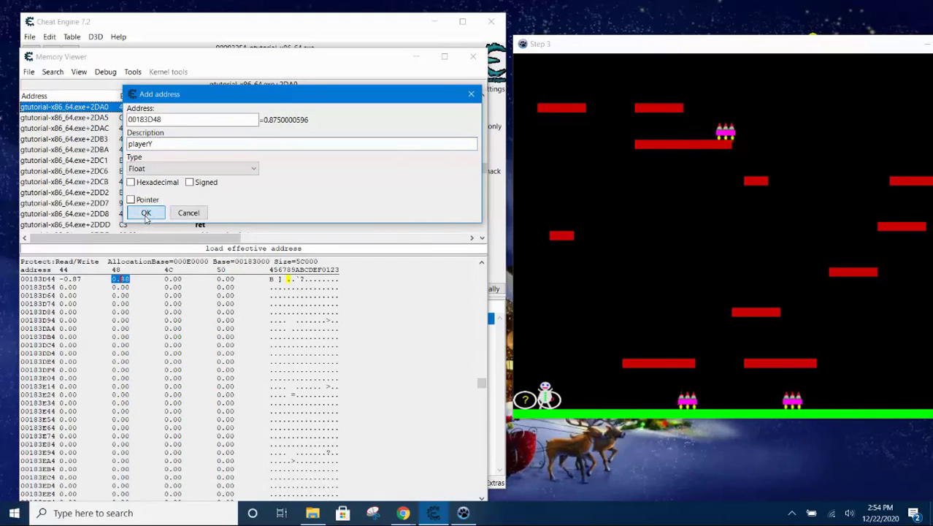
click(146, 213)
click(473, 56)
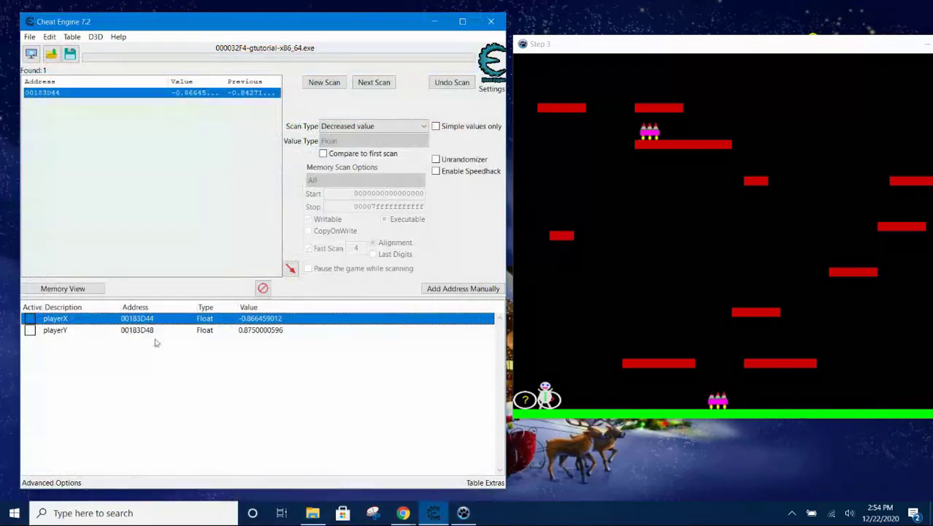
- Find out what writes to the playerY address, allowing the debugger to attach to the game process
click(84, 334)
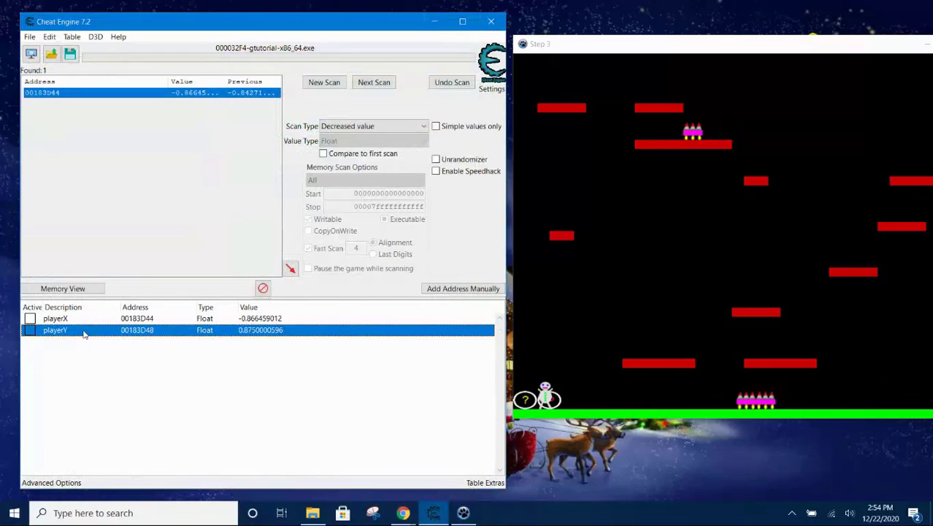
click(359, 417)
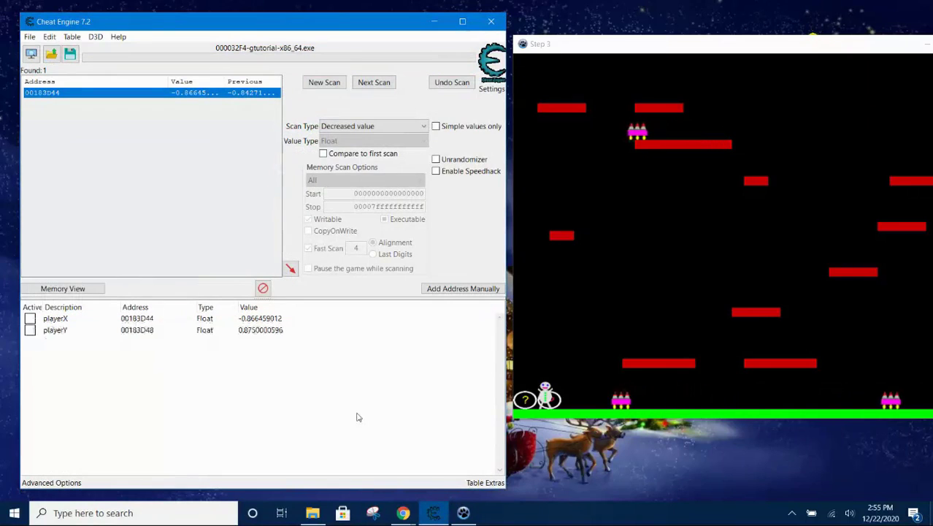
click(64, 331)
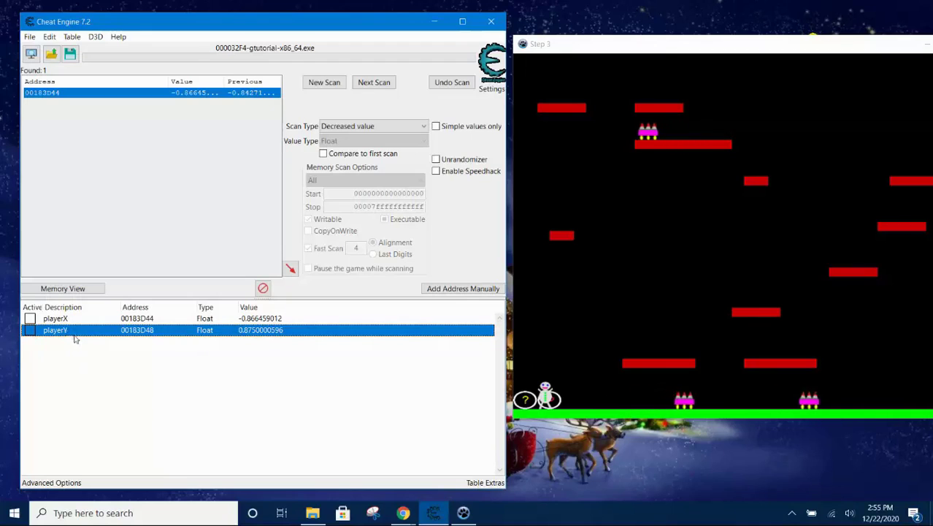
right_click(79, 333)
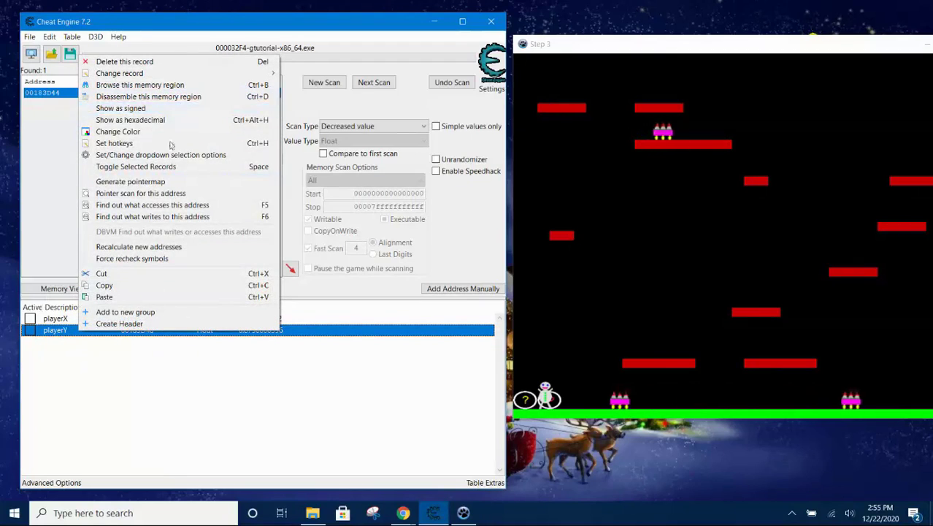
click(198, 217)
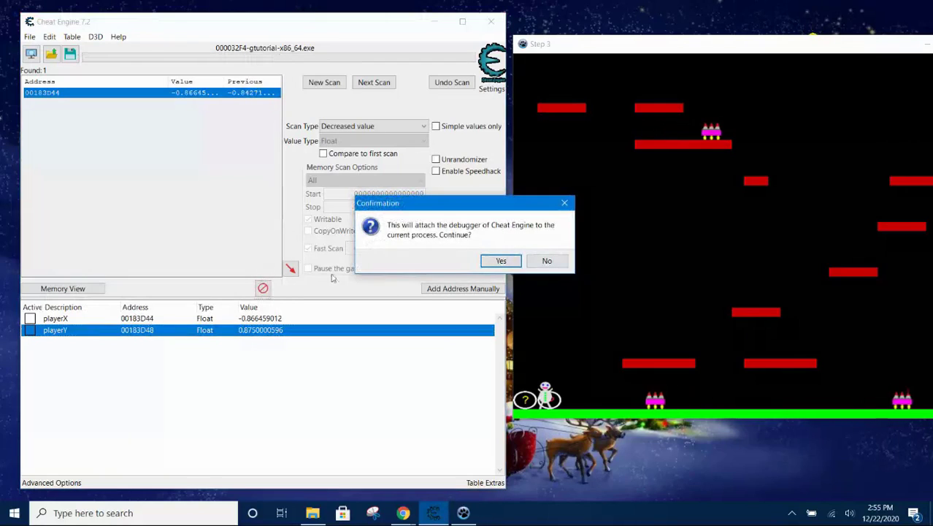
click(502, 261)
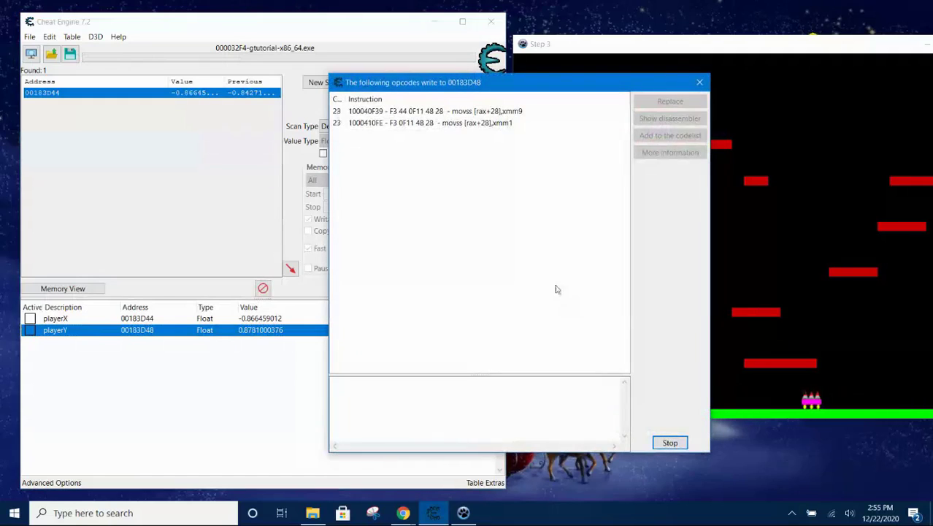
- Uncover the game behind the opcode list and make the player jump while comparing the write counts
drag(550, 83, 369, 95)
click(600, 373)
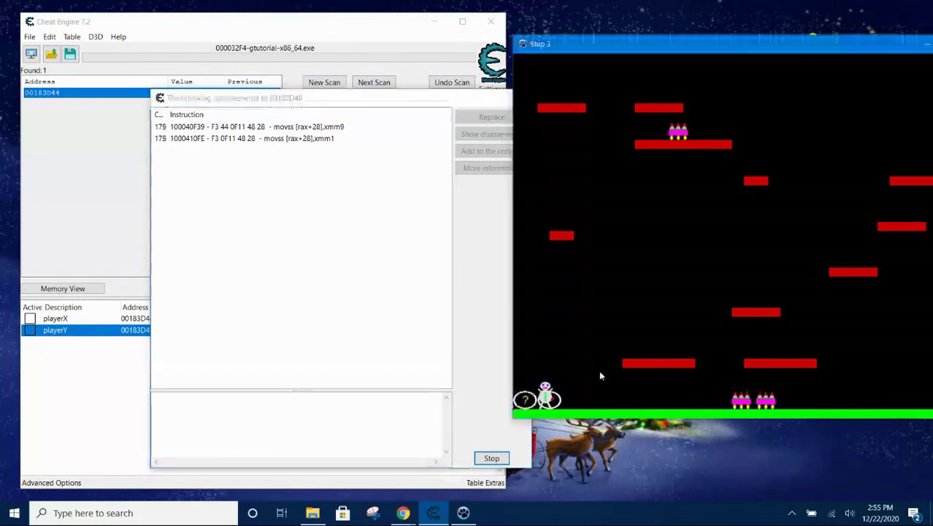
key(Up)
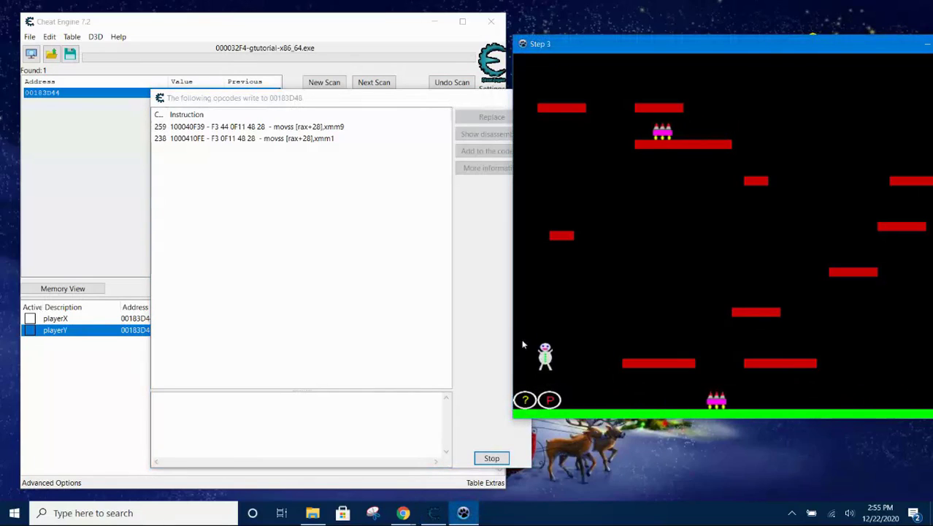
- Show the instruction 1000410FE, movss [rax+28],xmm1, in the disassembler
click(307, 127)
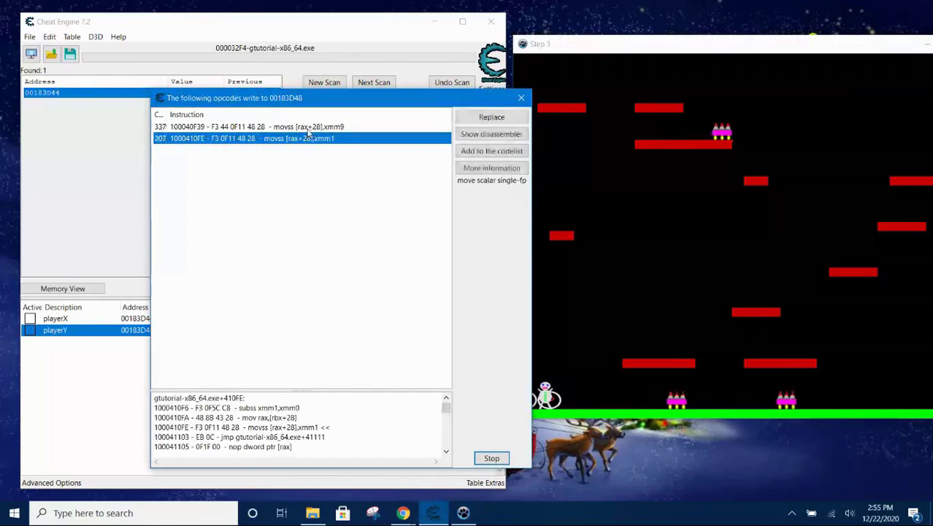
click(307, 139)
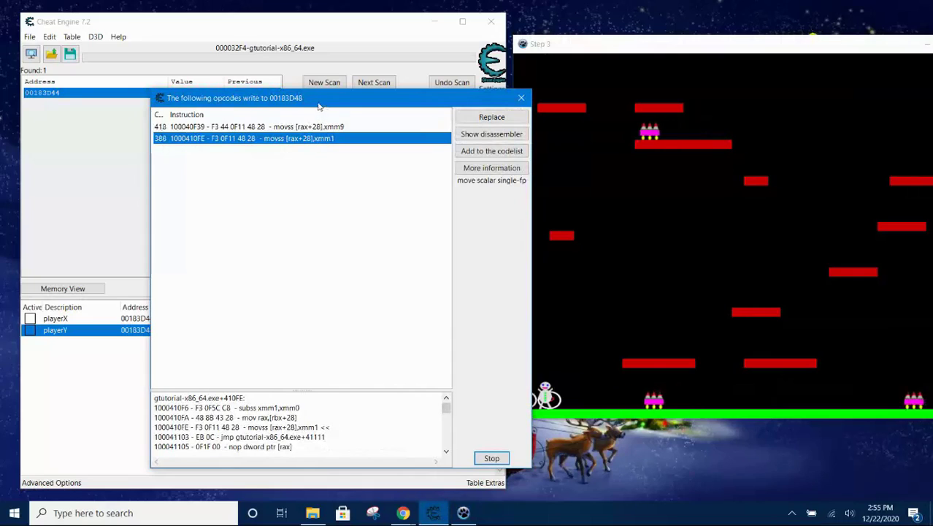
drag(318, 103, 479, 85)
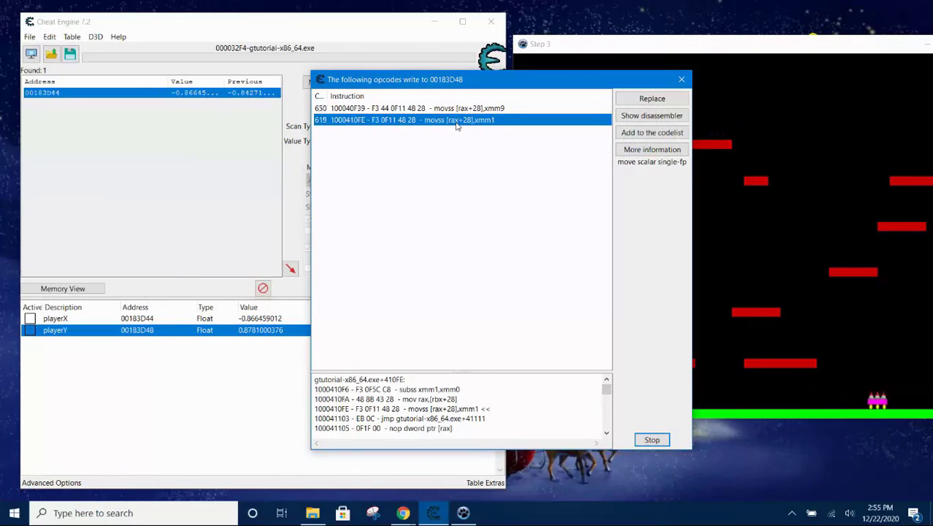
click(645, 117)
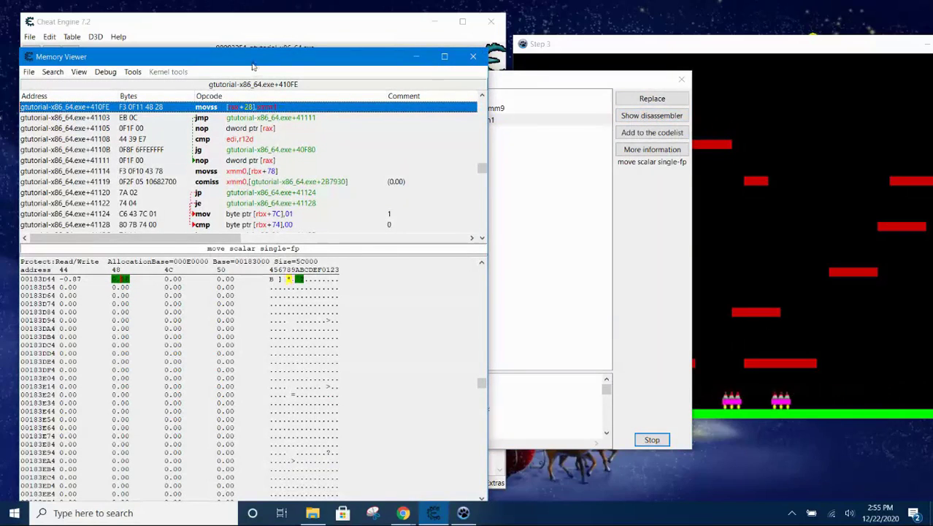
drag(254, 61, 320, 75)
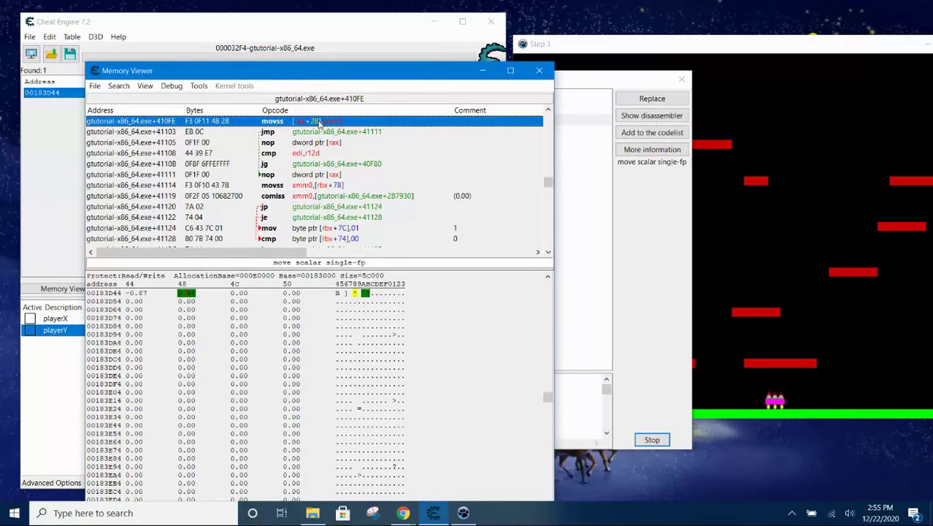
drag(307, 76, 280, 54)
key(alt+Tab)
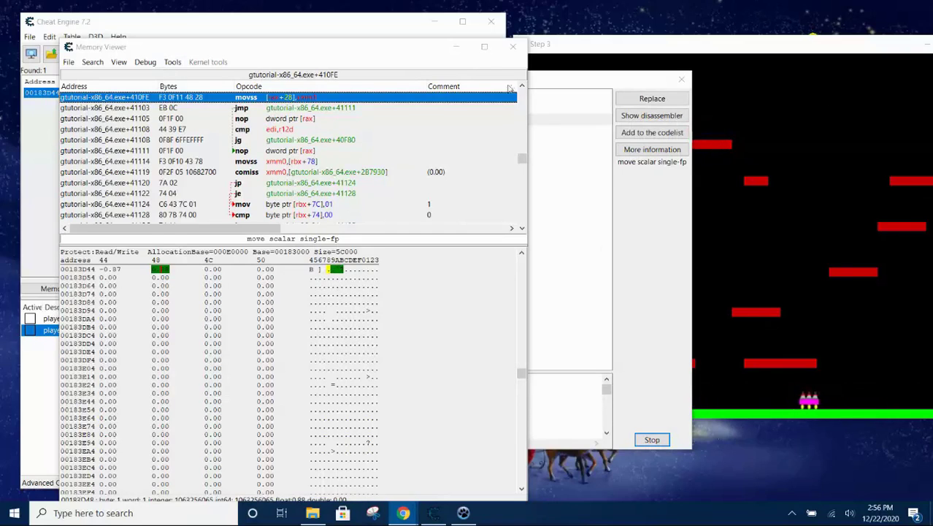
- Create an Auto Assemble script from the AOB Injection template at gtutorial-x86_64.exe+410FE and add the line alloc(jconst, 4)
click(172, 63)
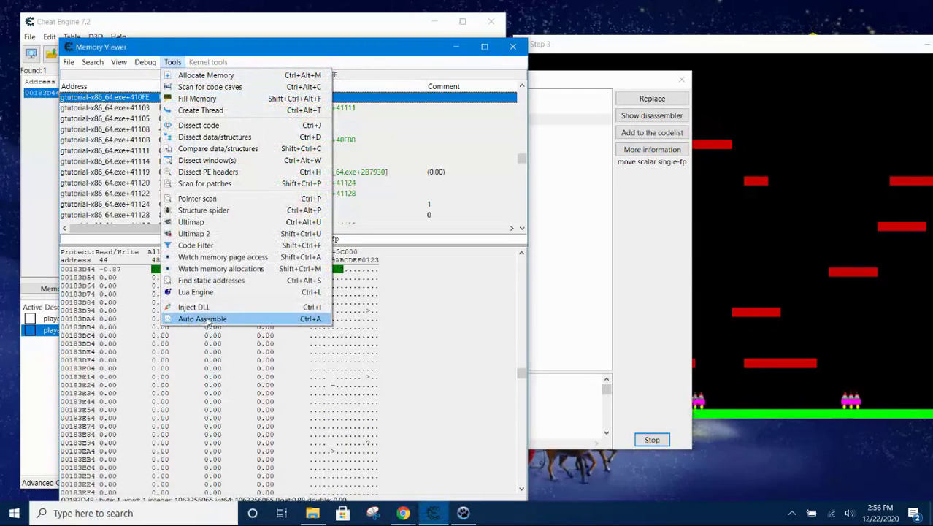
click(207, 320)
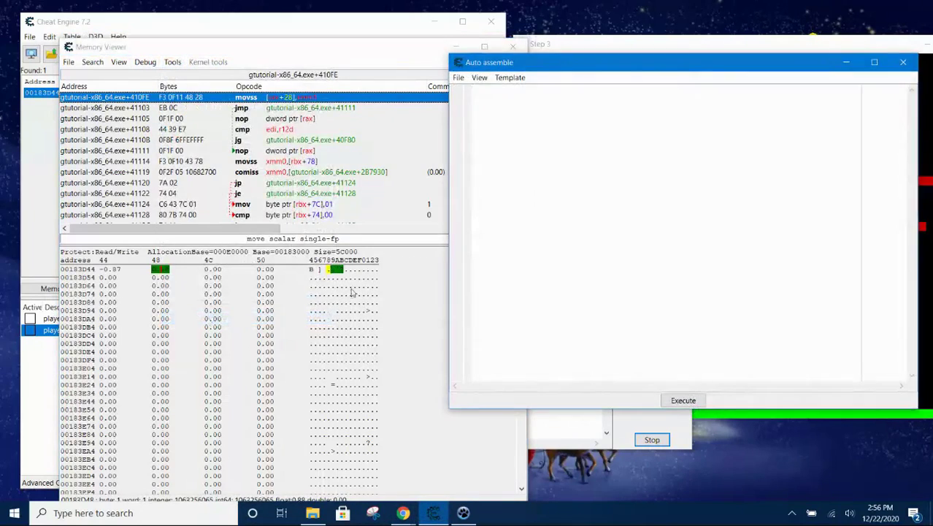
click(522, 79)
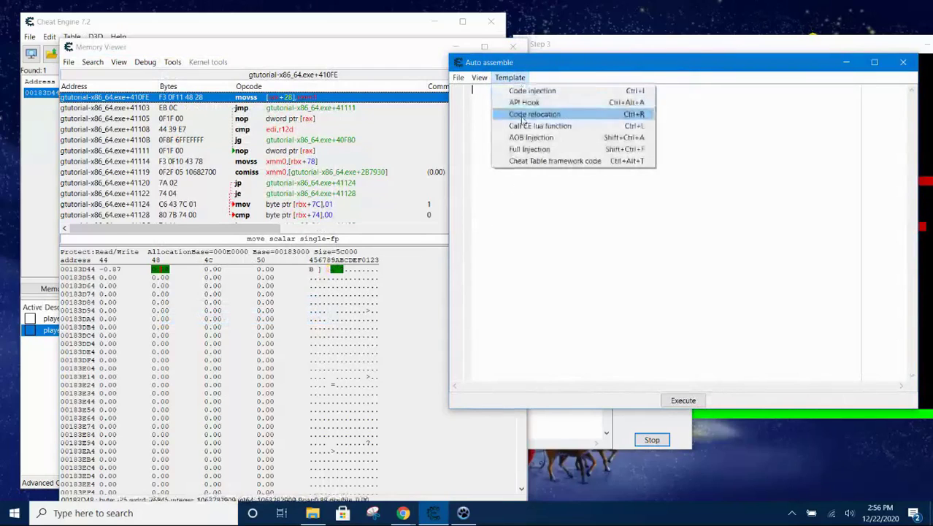
click(530, 138)
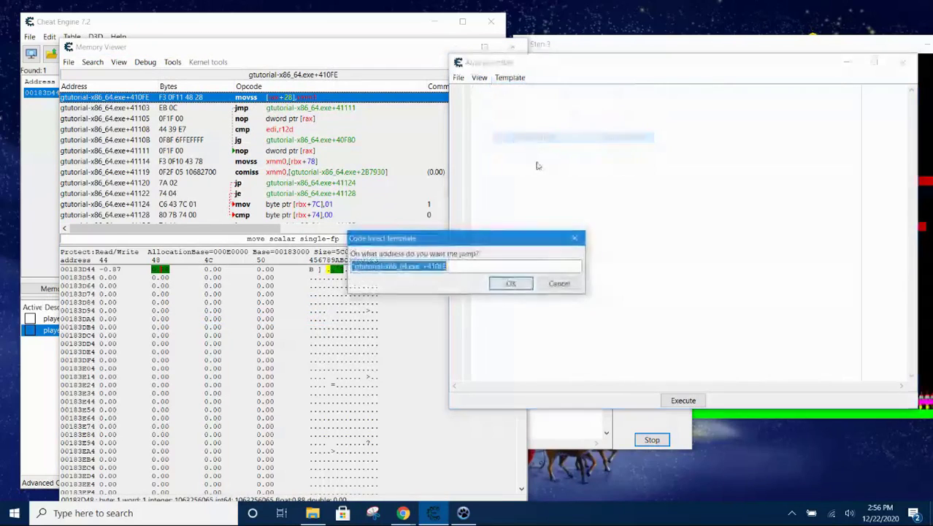
click(511, 284)
click(507, 282)
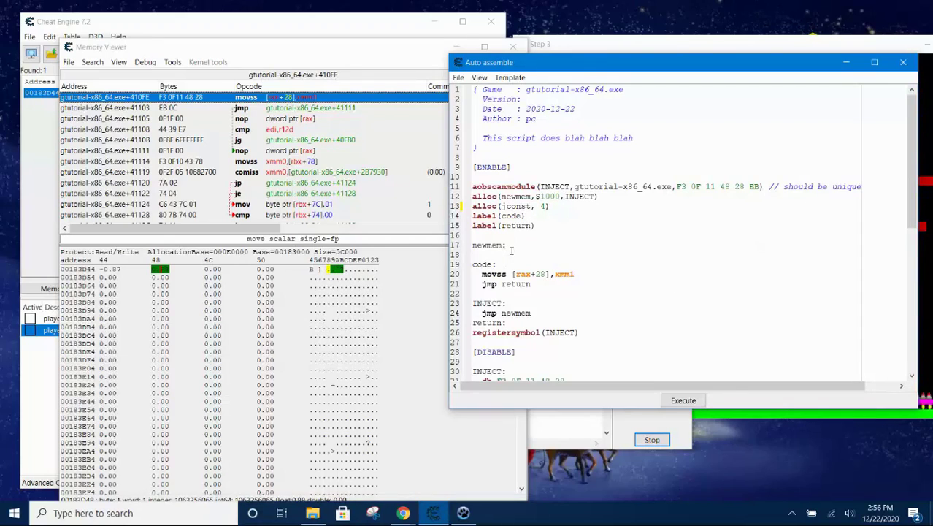
- Add a jconst: block above newmem containing dd (float)-1
key(Return)
key(Return)
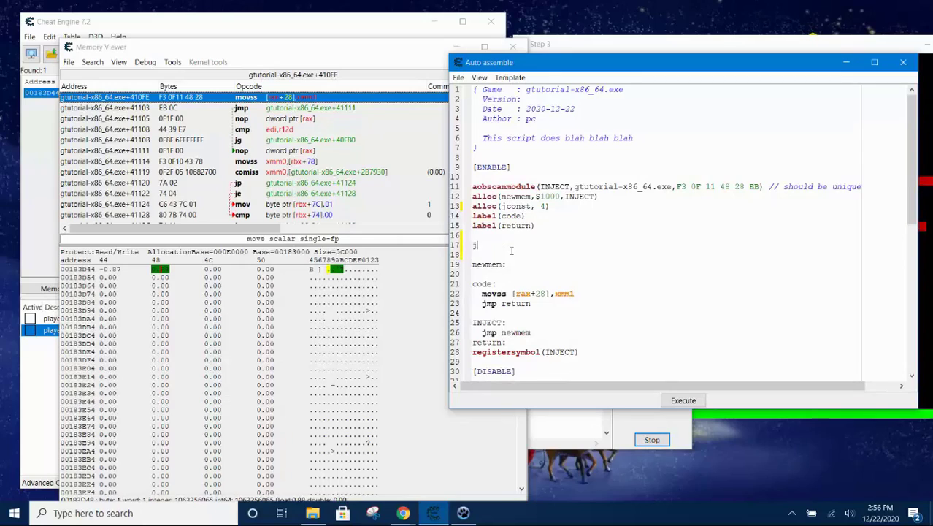
text(jconst:)
key(Return)
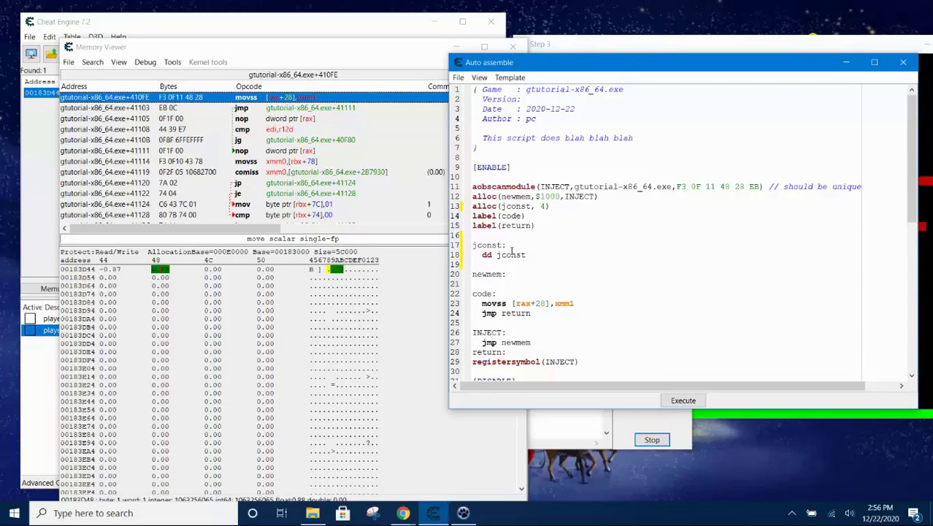
key(BackSpace)
key(BackSpace)
key(BackSpace)
- Set playerY to -1 in the address list, bring up the game and walk the player off the platform
click(49, 406)
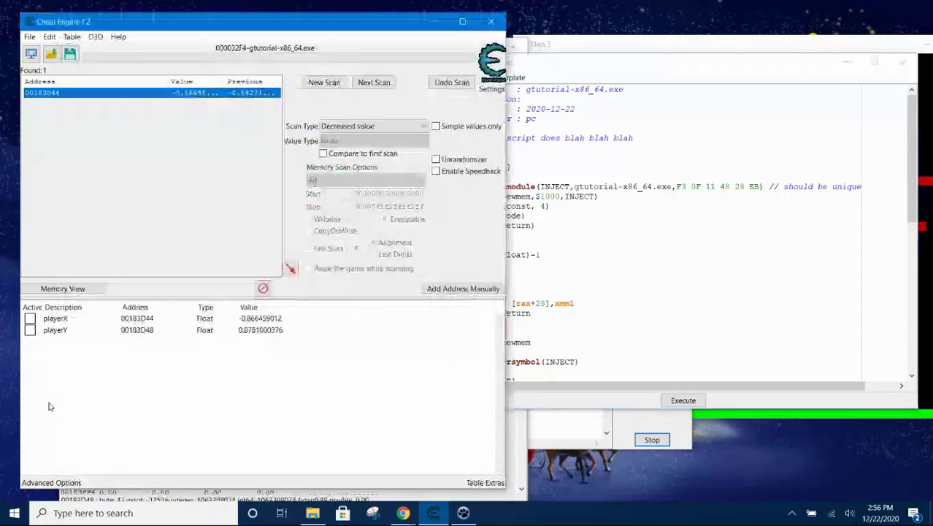
double_click(259, 331)
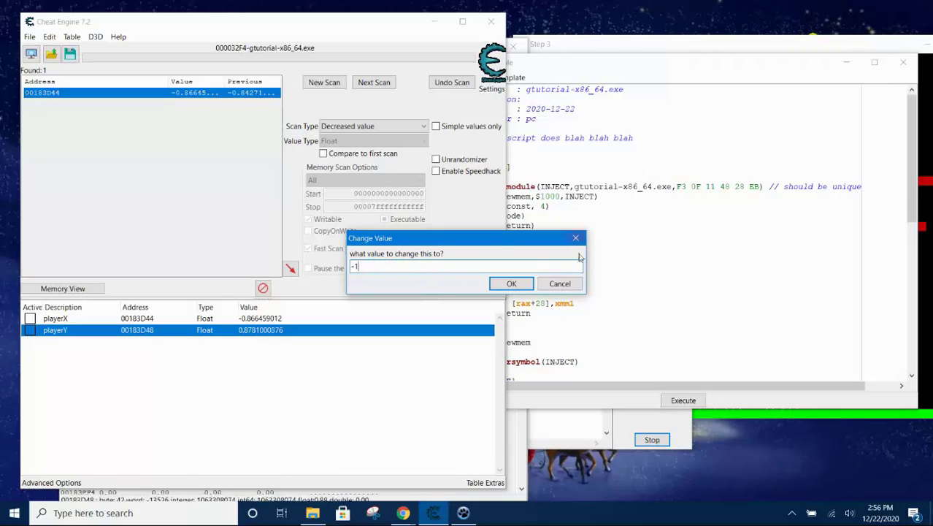
text(-1)
click(511, 284)
click(570, 44)
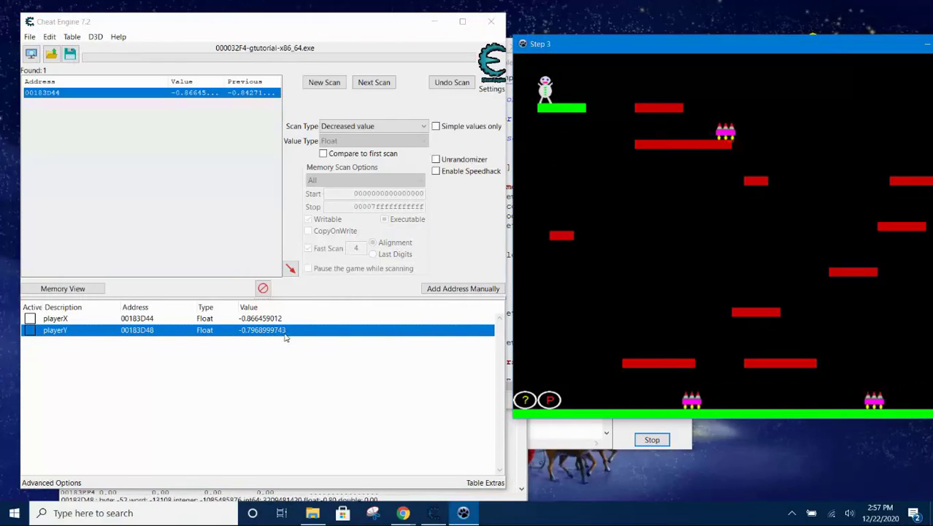
key(Left)
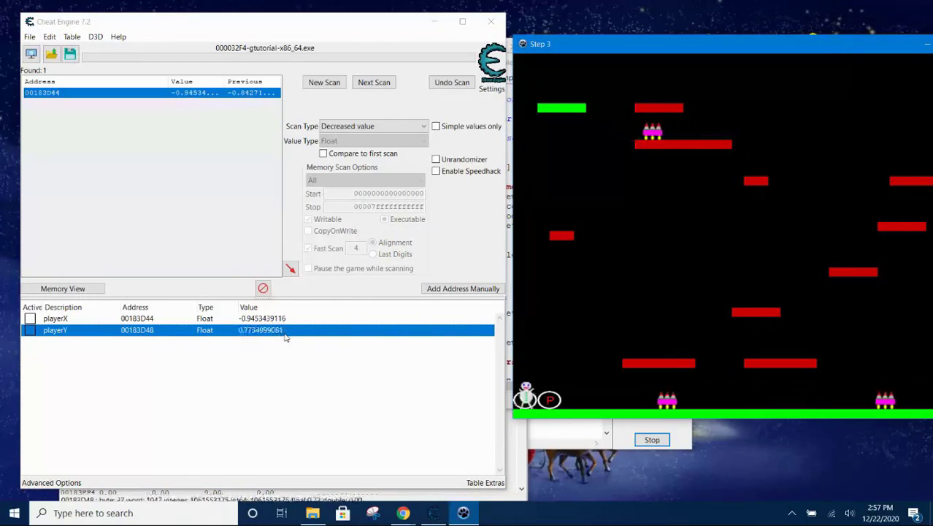
- Move the Auto assemble and opcode list windows down to uncover the game beside the address list
double_click(288, 330)
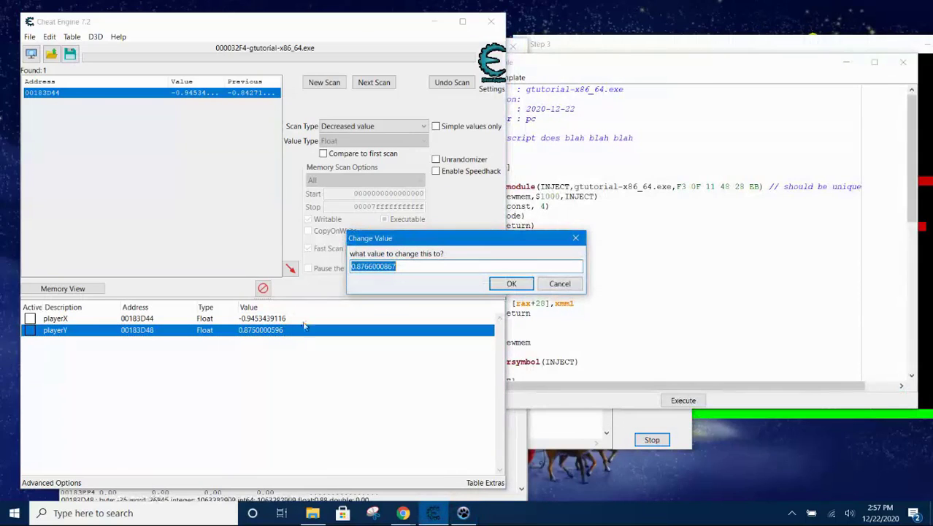
click(560, 284)
drag(392, 344, 188, 443)
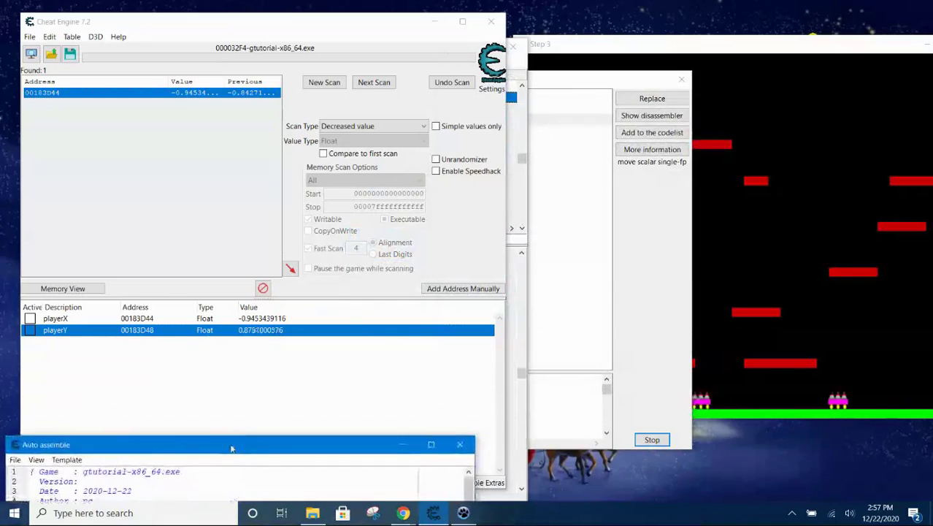
double_click(277, 330)
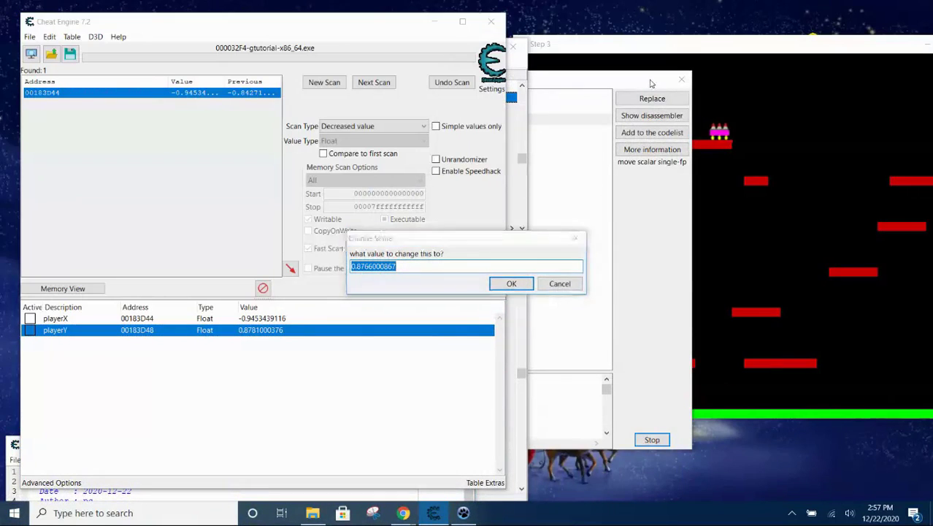
click(560, 283)
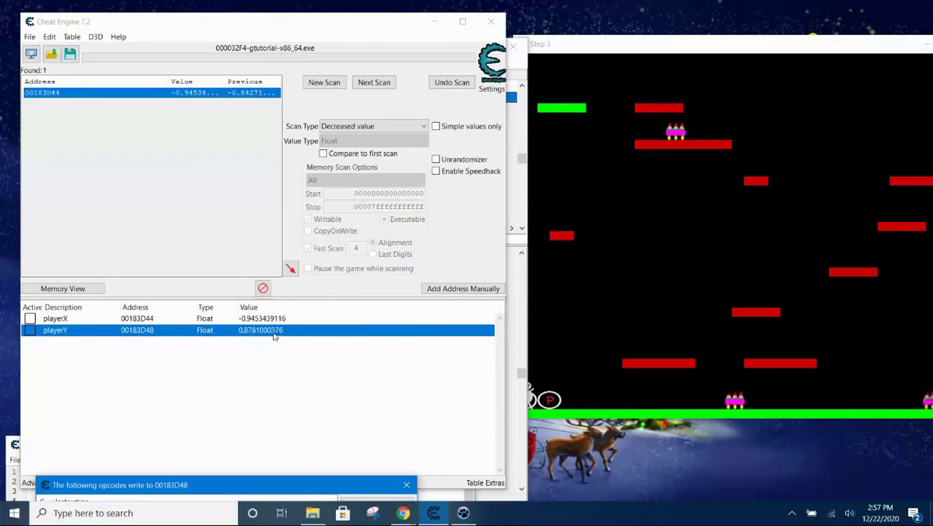
- Set playerY to -1 and move the game window clear of the address list to watch the player
double_click(343, 330)
text(-1)
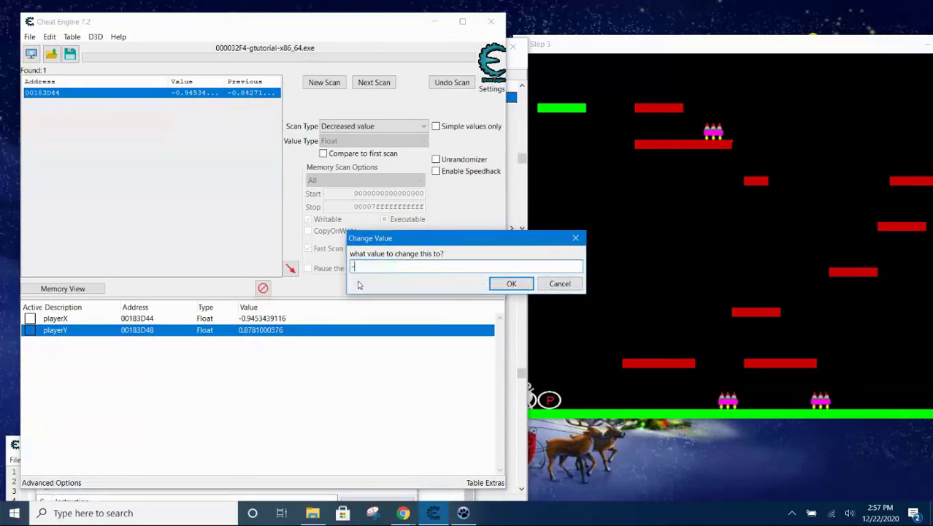
click(511, 283)
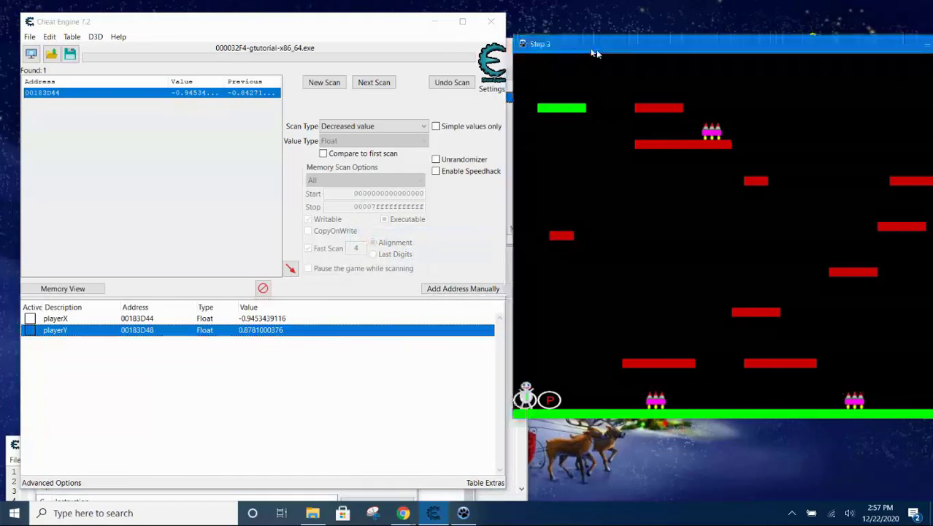
drag(555, 43, 665, 44)
double_click(278, 331)
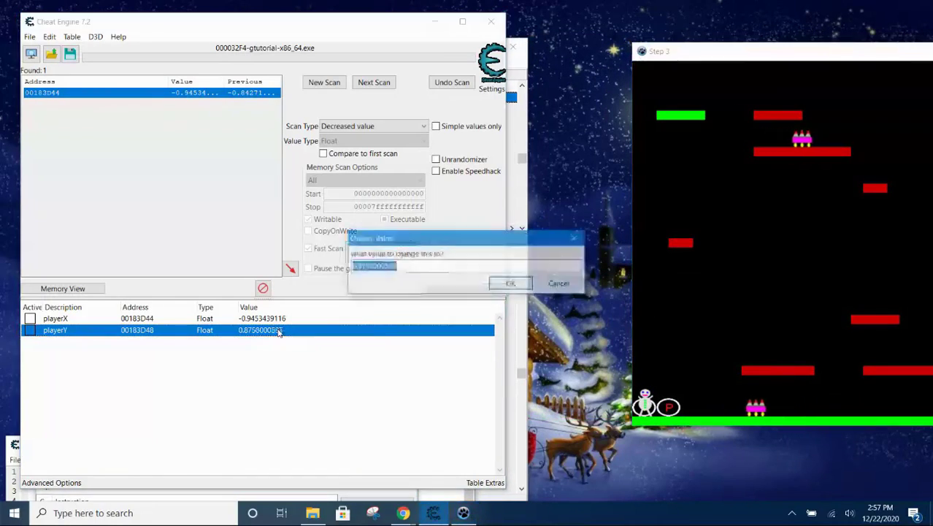
text(-1)
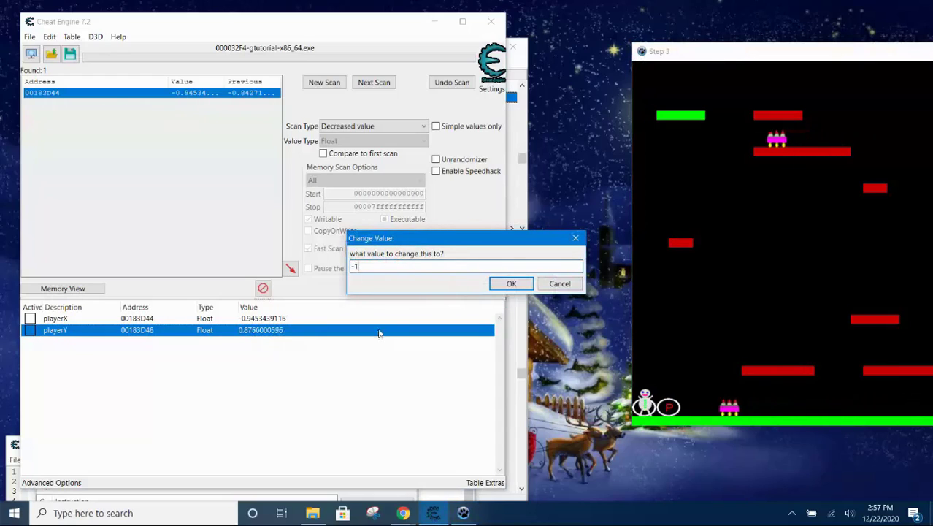
click(512, 284)
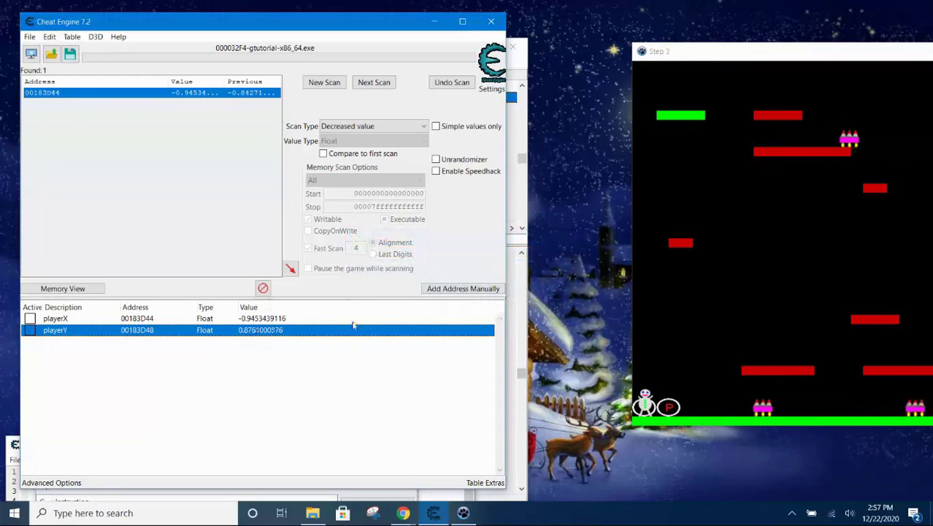
- Set playerY to -1 several more times while watching how the player moves in the game
double_click(273, 331)
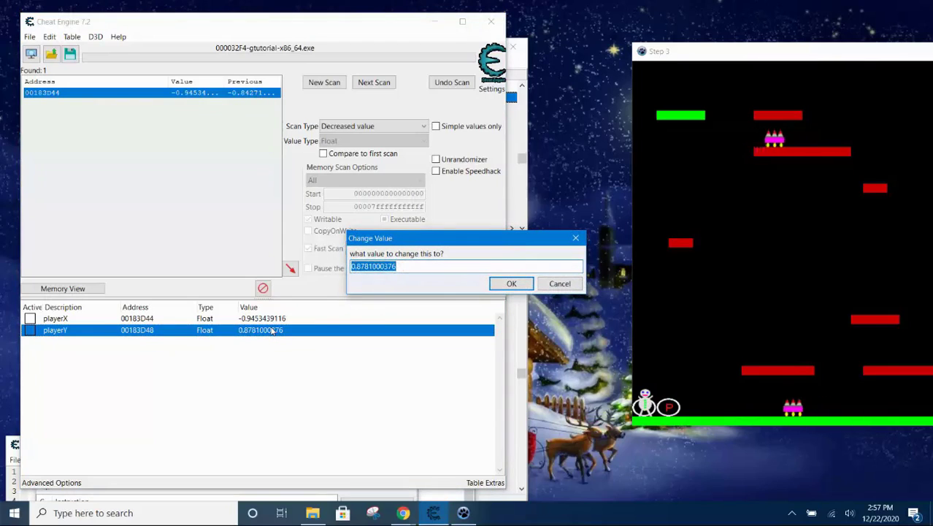
text(-1)
click(511, 284)
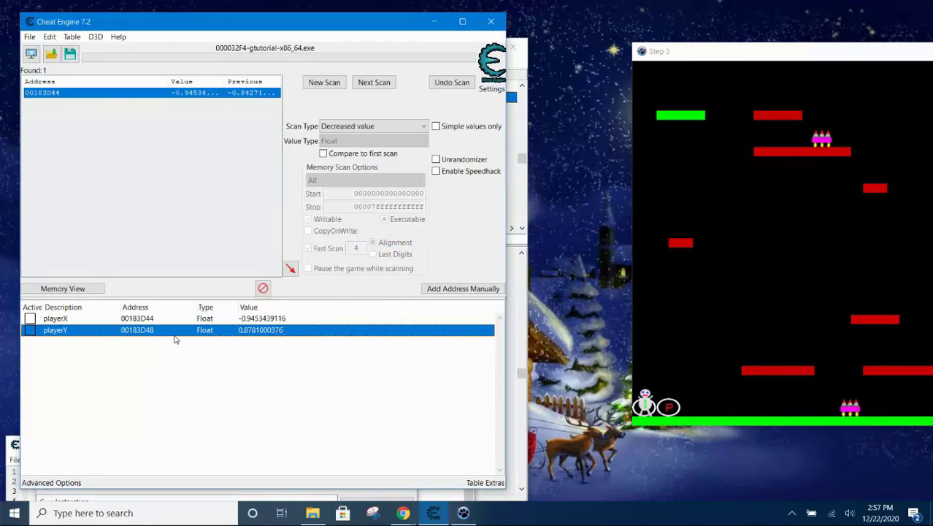
double_click(256, 330)
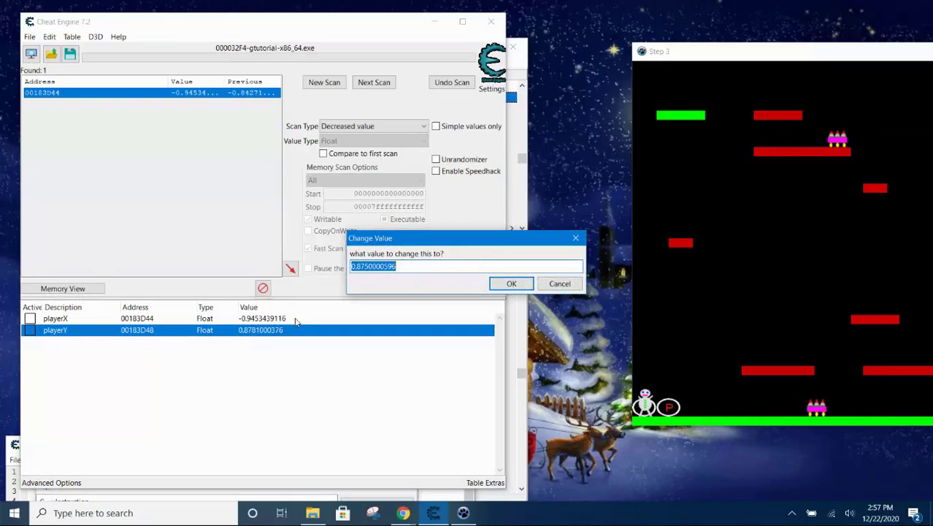
text(-1)
click(511, 283)
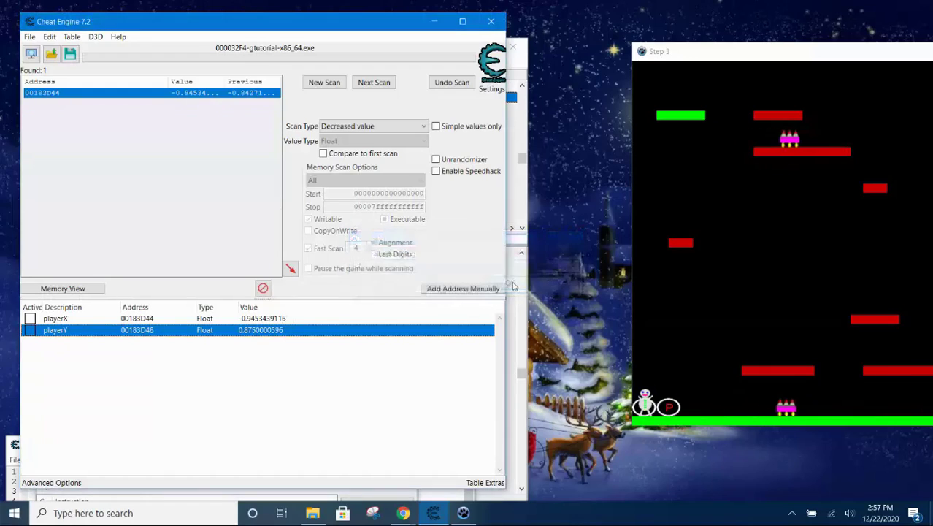
click(655, 346)
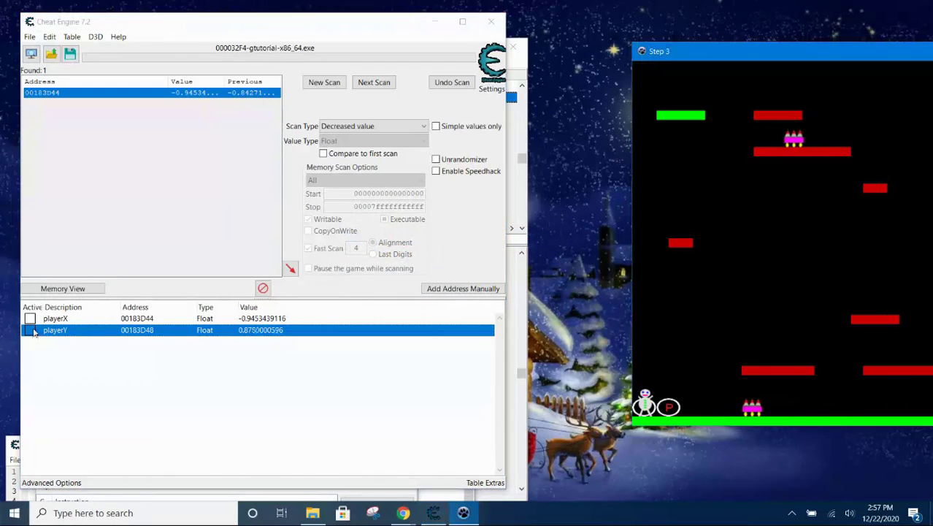
click(206, 337)
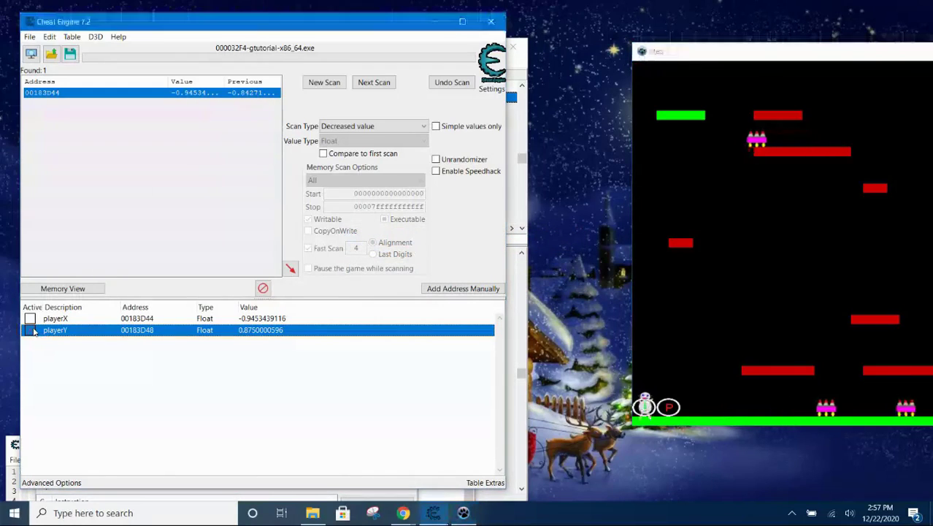
double_click(262, 330)
text(-1)
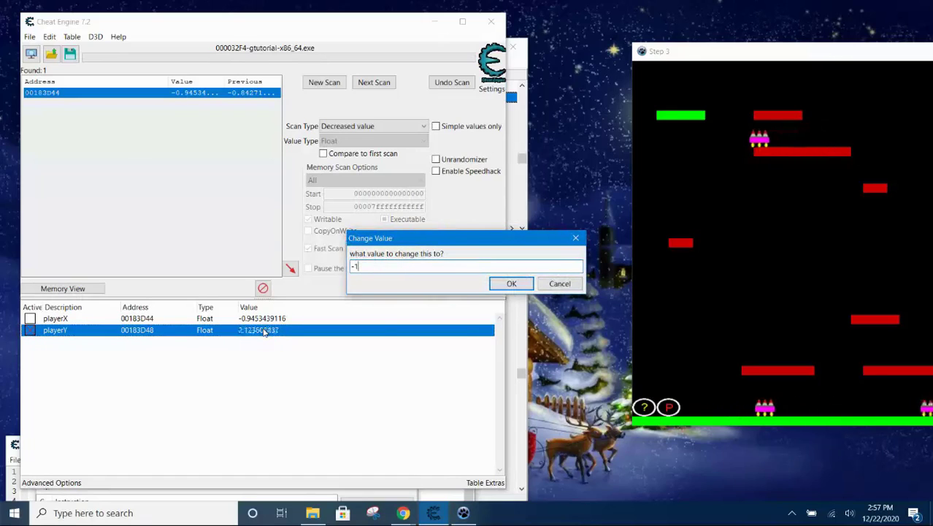
click(512, 283)
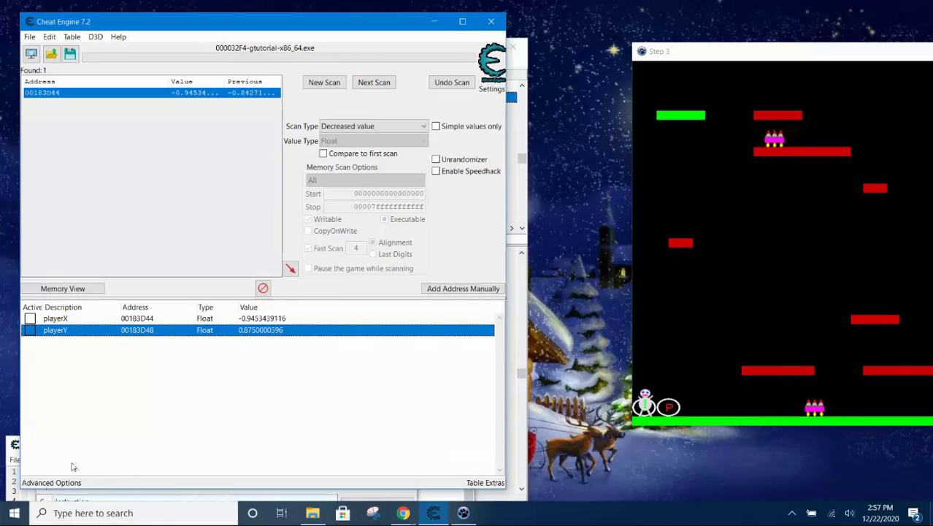
- Bring the Auto assemble window into full view and add movss xmm1, dword ptr[jconst] under newmem, followed by a blank line
key(alt+space)
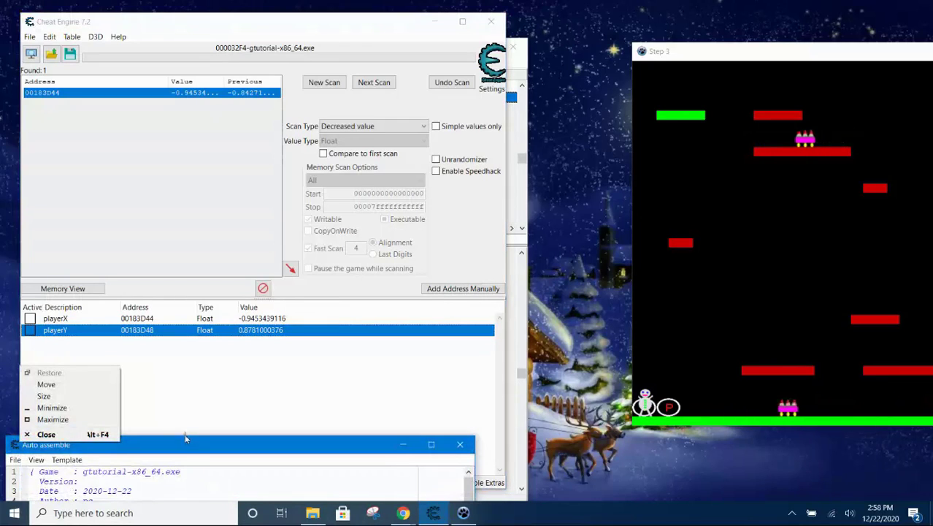
click(185, 441)
drag(185, 442, 318, 62)
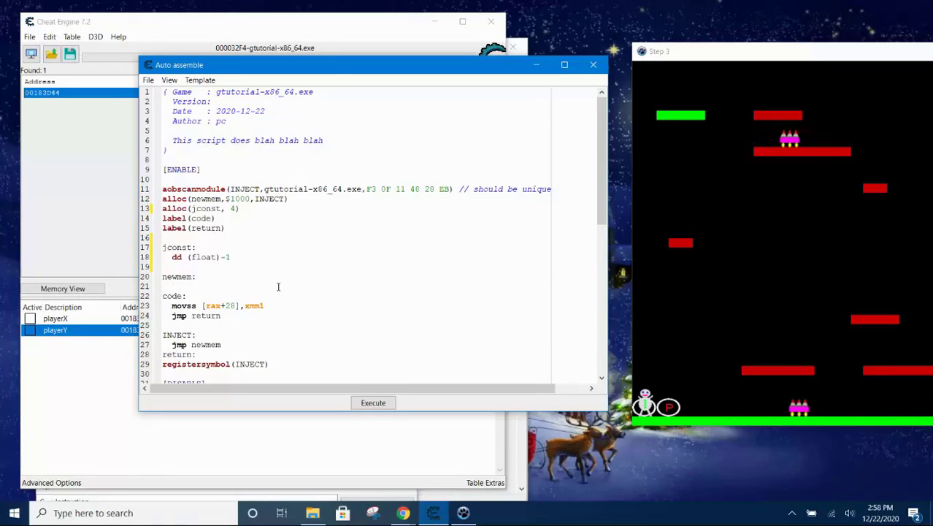
text(movss)
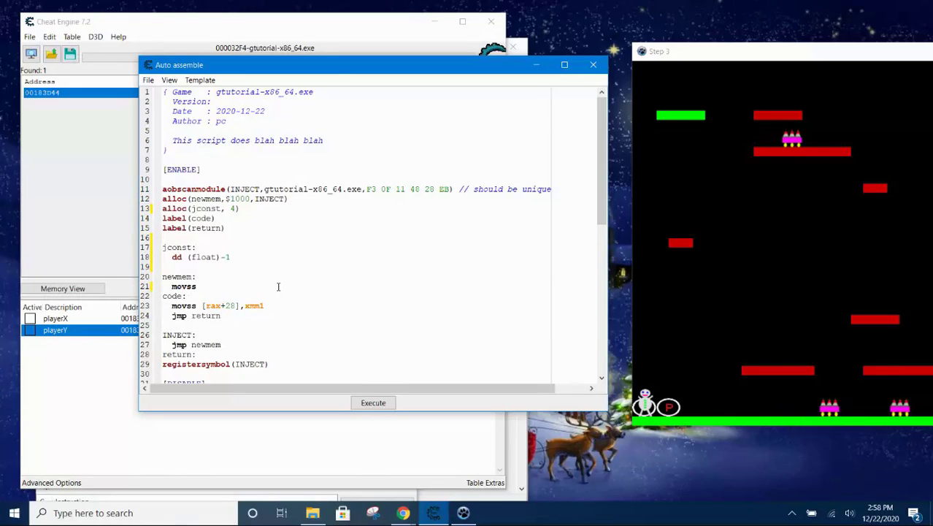
text( xmm1)
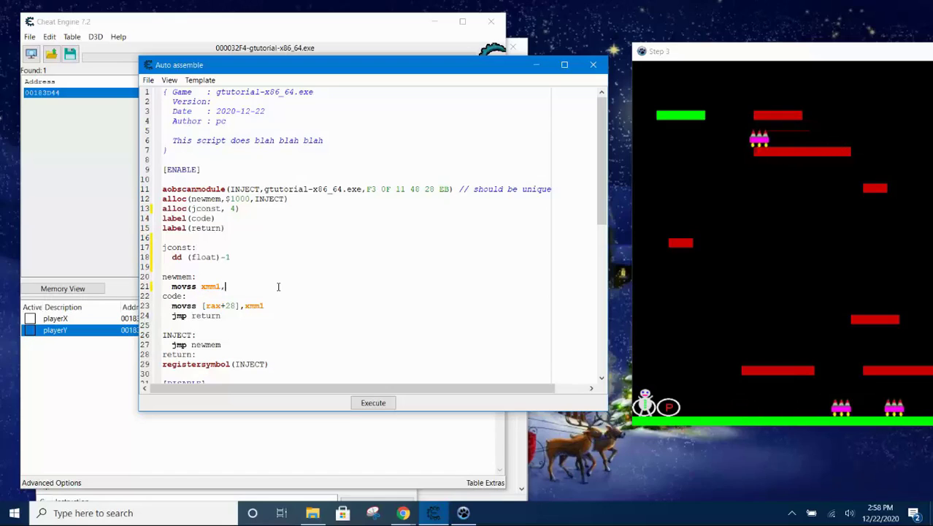
text(, d)
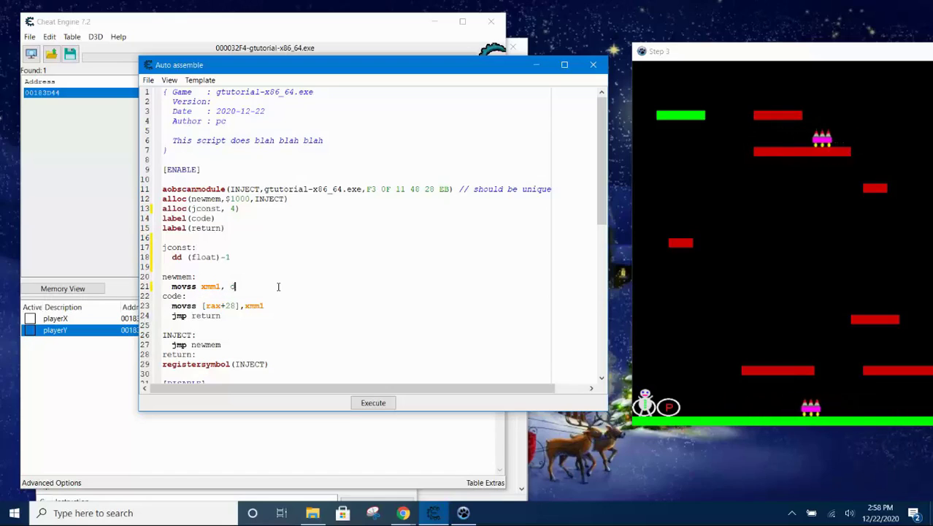
text(word ptr)
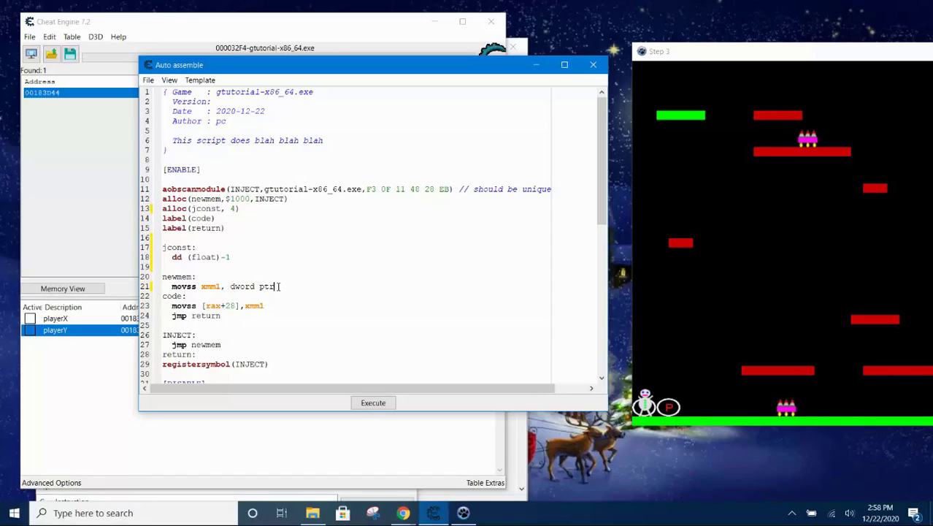
text([)
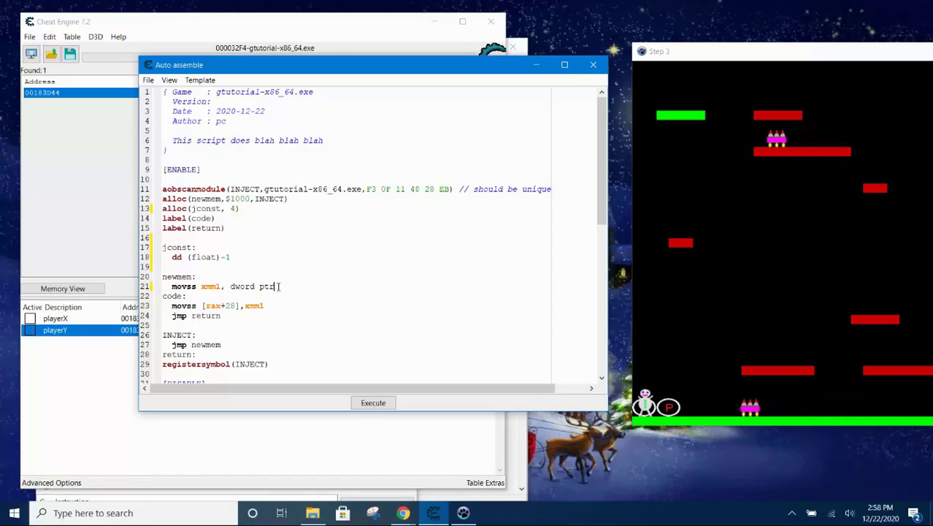
text(jconst])
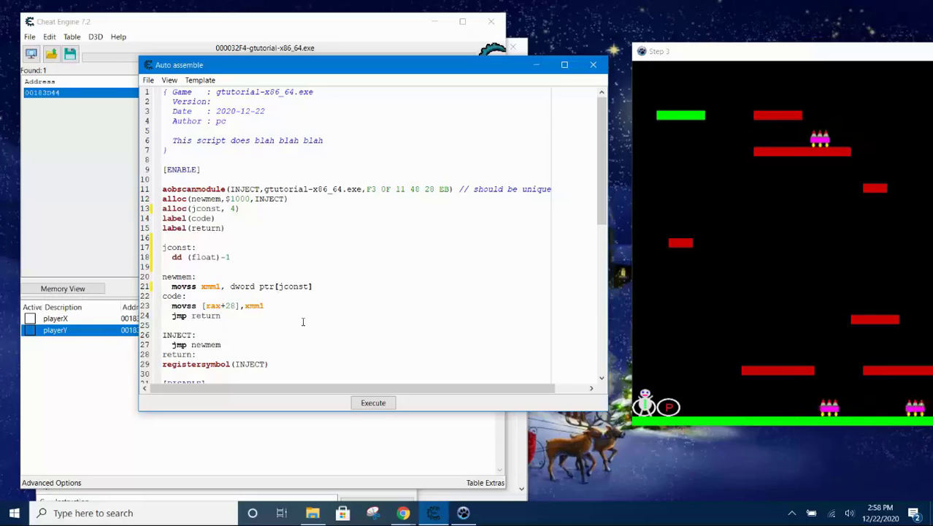
click(335, 286)
key(Return)
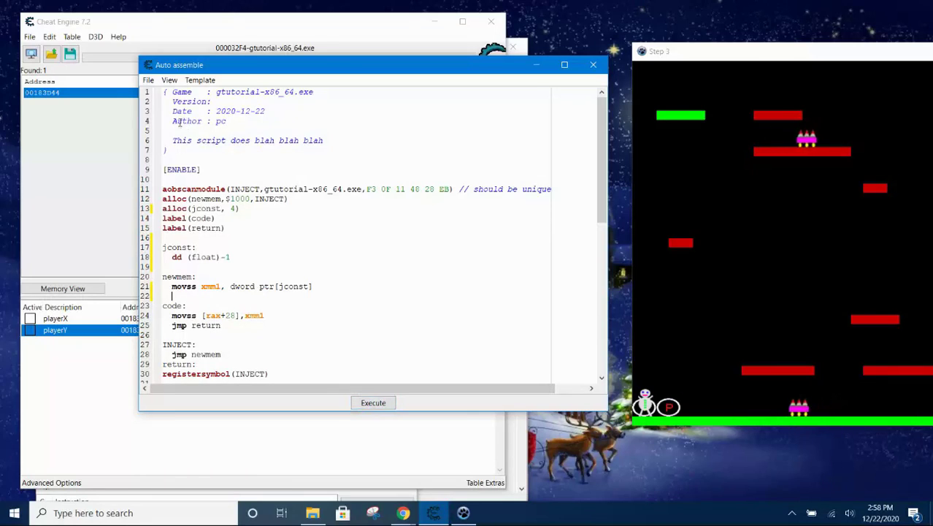
- Assign the script to the current cheat table and switch its entry on and off while watching the player in the game
click(148, 80)
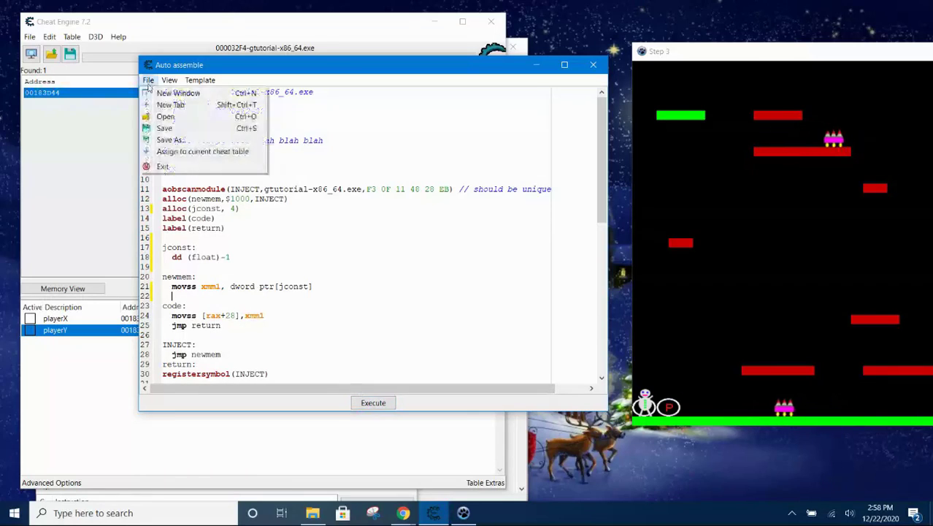
click(171, 152)
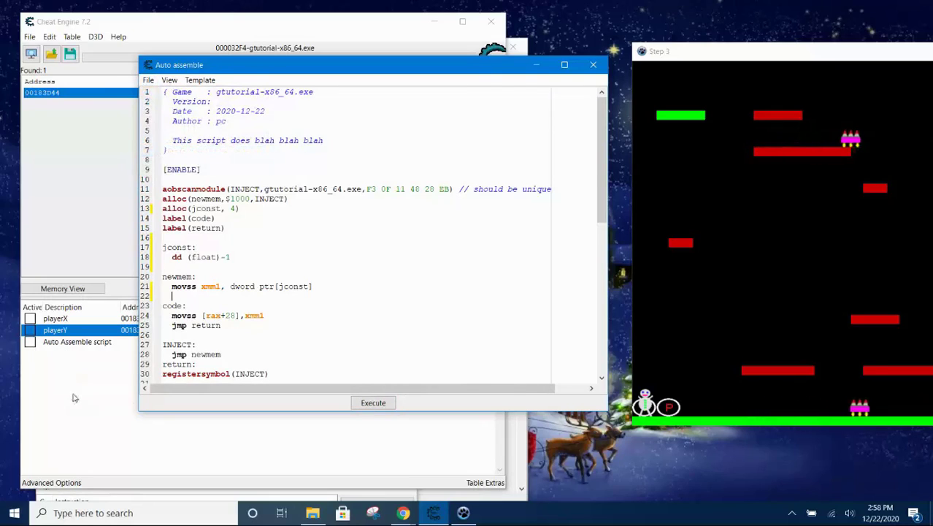
click(73, 398)
click(32, 344)
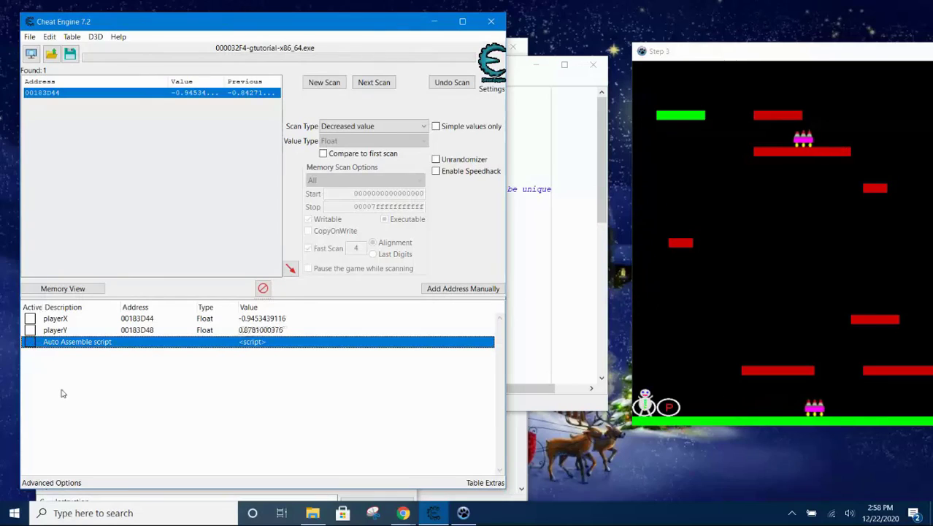
click(30, 342)
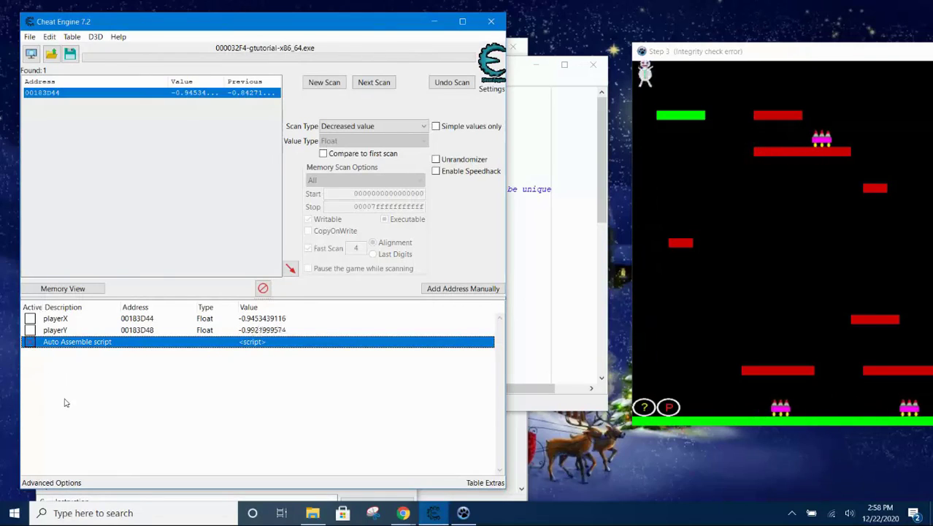
click(30, 342)
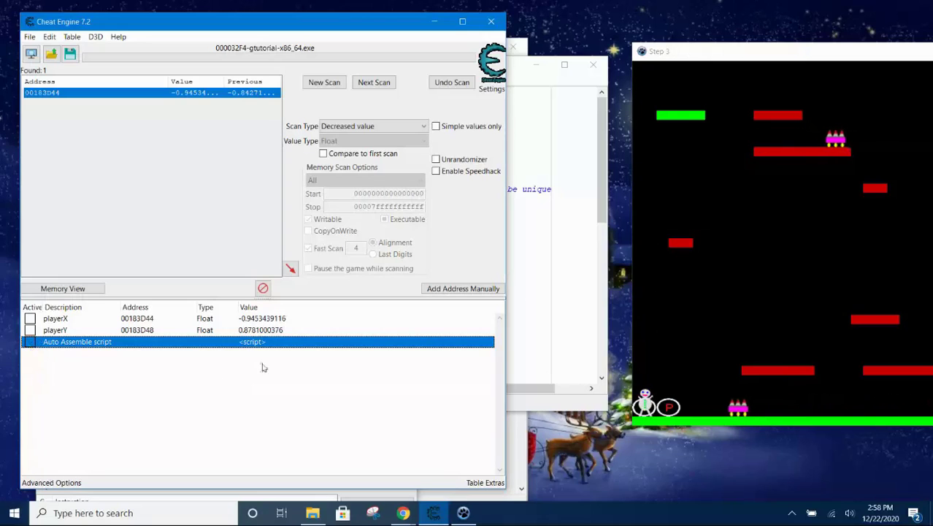
- Return to the Auto assemble script and erase the digit of the float value defined under jconst
click(519, 287)
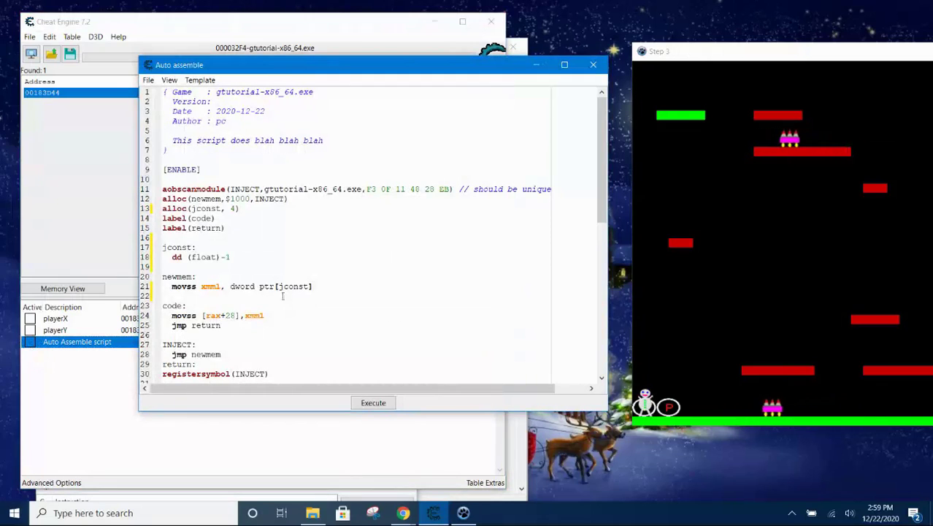
click(234, 256)
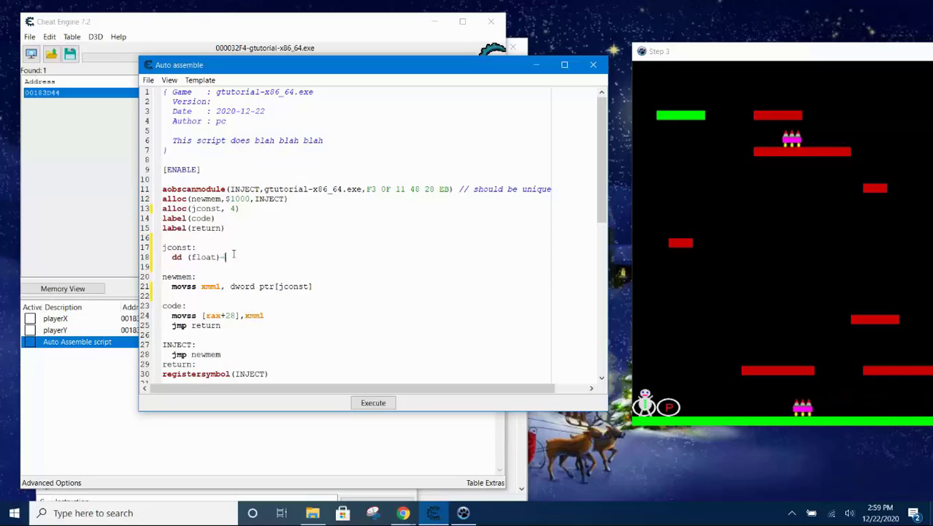